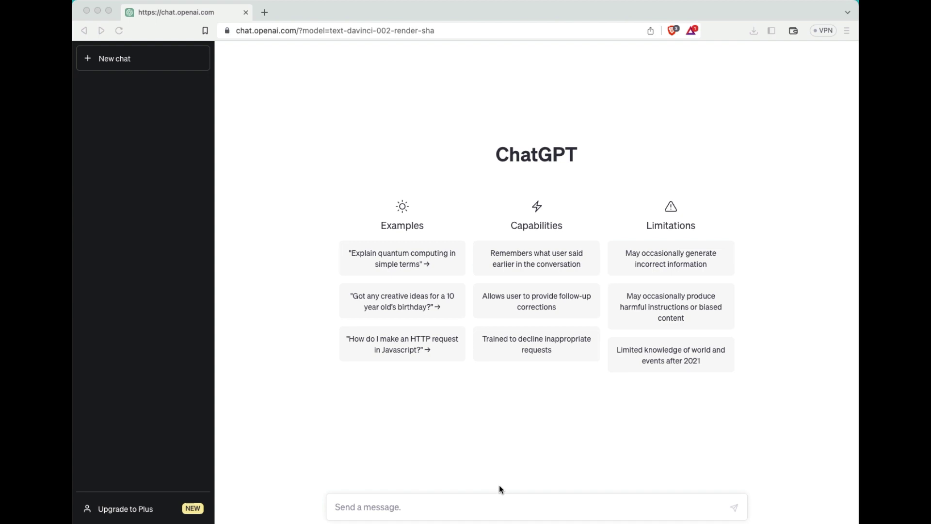
Step: Ask ChatGPT 'What is the future of ASMR? Please be as descriptive as possible.' and get the seven-point answer
click(501, 484)
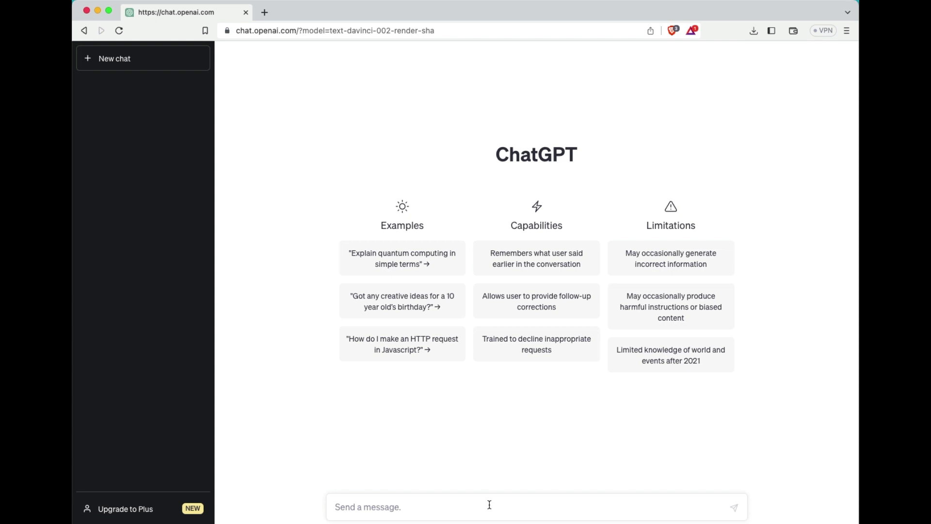
text(What is the future of ASMR)
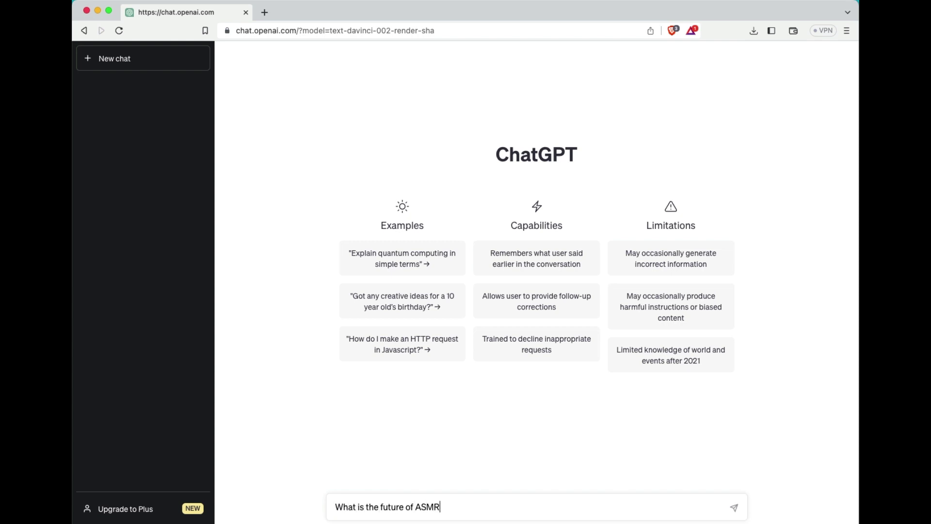
text(? Please be as descripti)
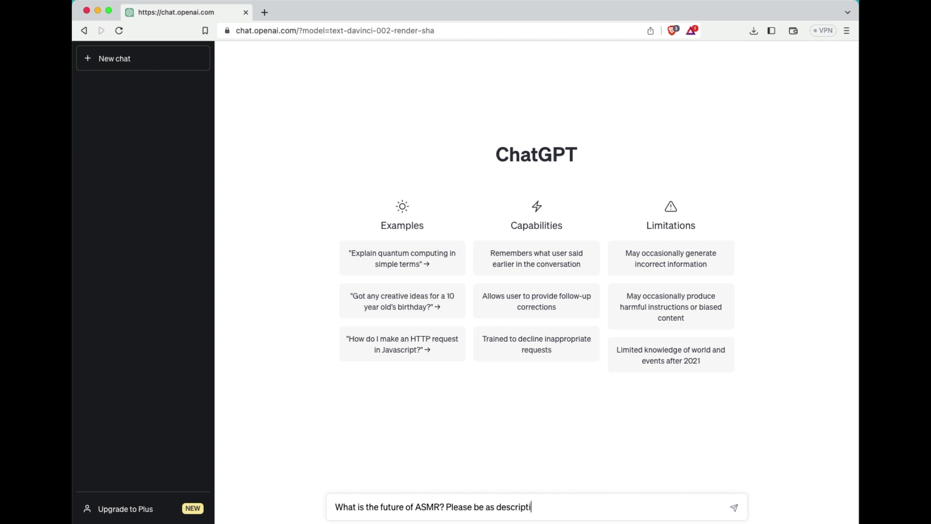
text(ve as possible.)
key(Return)
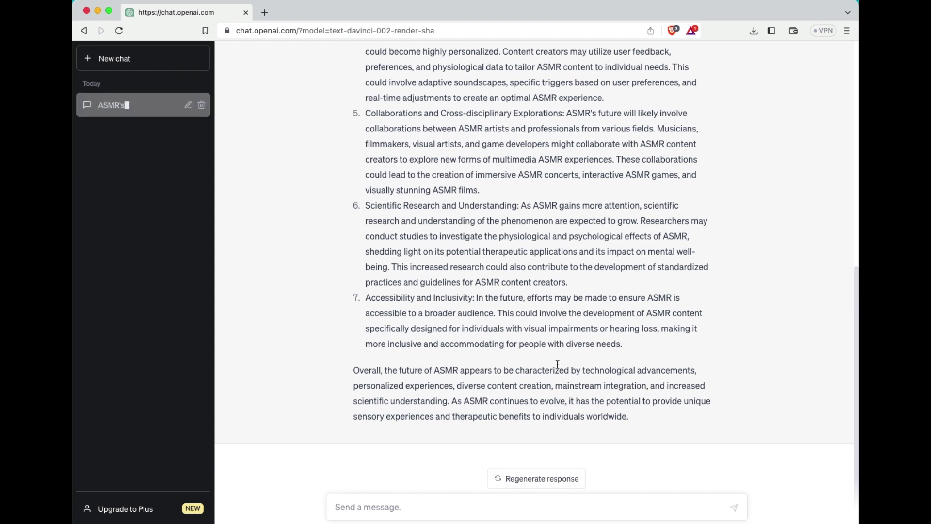
Step: Copy the Diverse Content paragraph from ChatGPT's answer and switch over to Discord
scroll(558, 364, up, 10)
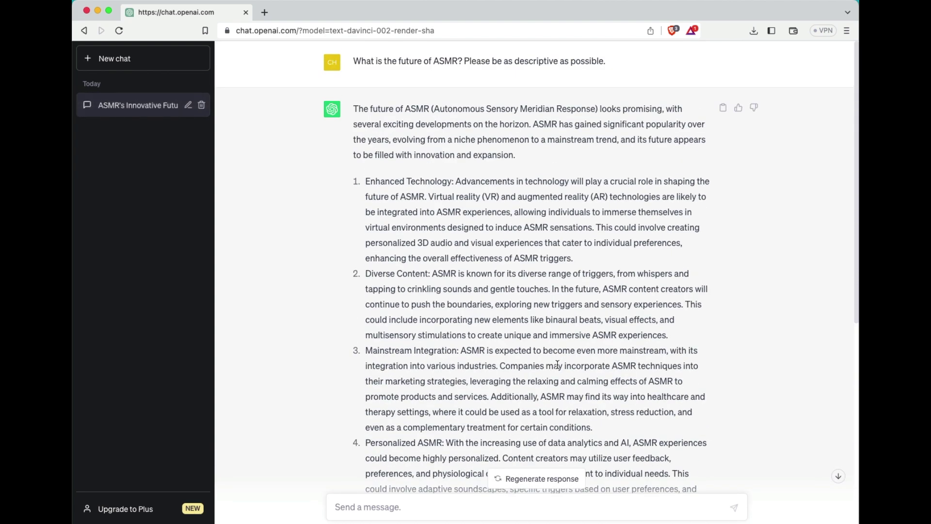
scroll(557, 364, down, 1)
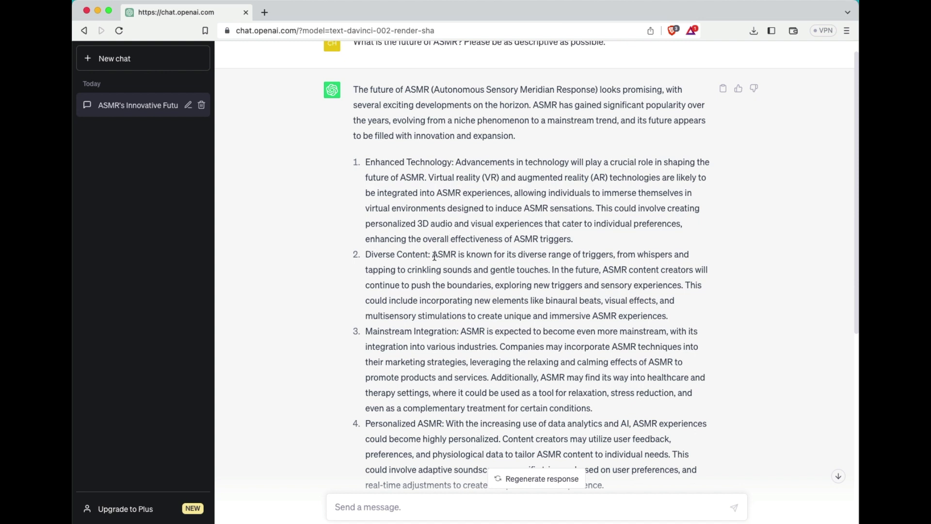
drag(433, 255, 668, 316)
key(super+c)
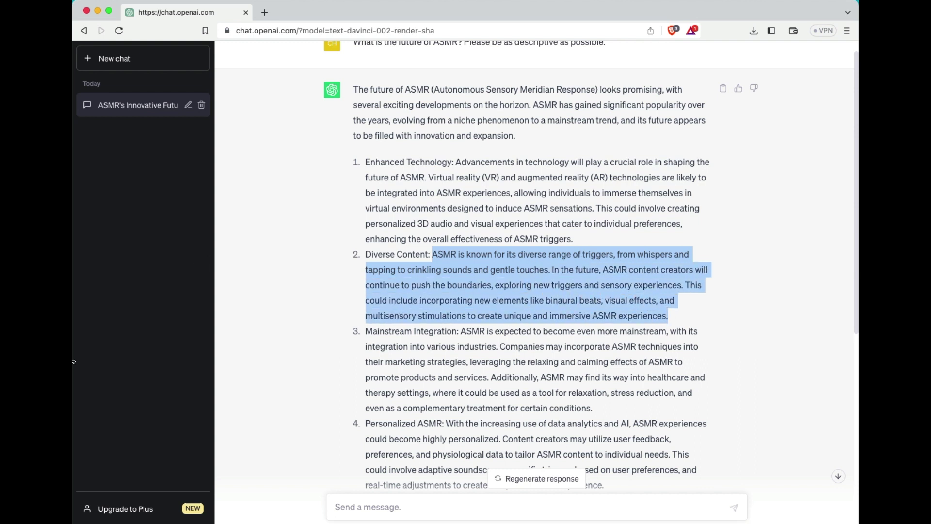
key(super+Tab)
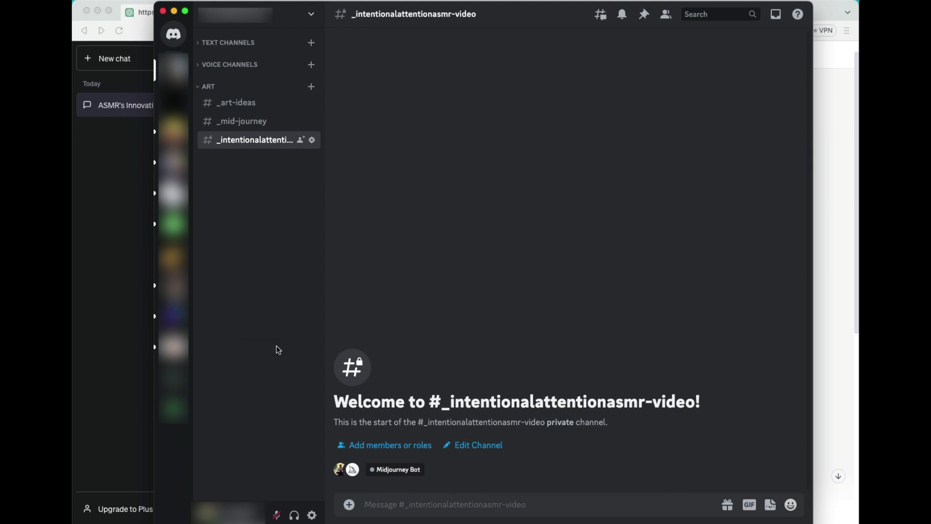
Step: Submit the pasted Diverse Content paragraph as a Midjourney /imagine prompt with --v 5.1 --ar 16:9
click(386, 495)
text(/imagine)
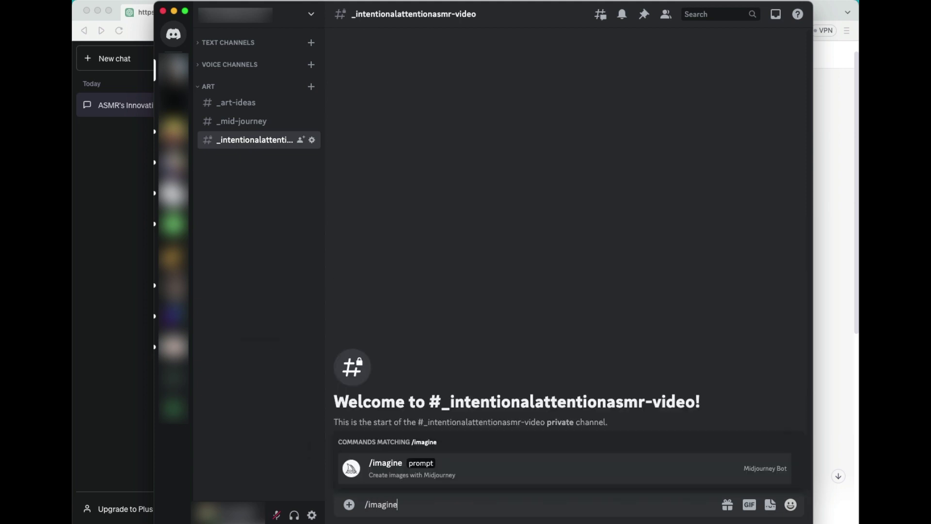
key(Return)
key(super+v)
text(-)
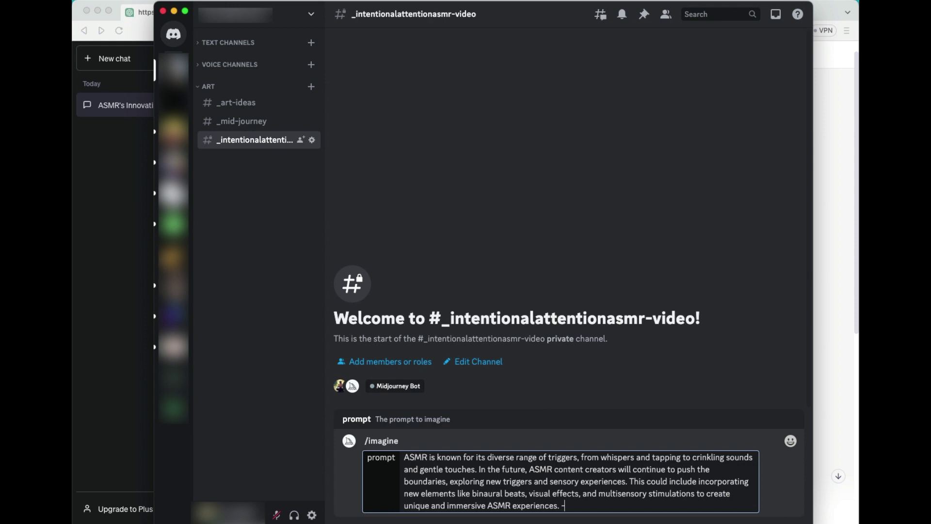
text(-v 5.1 --ar 16:9)
key(Return)
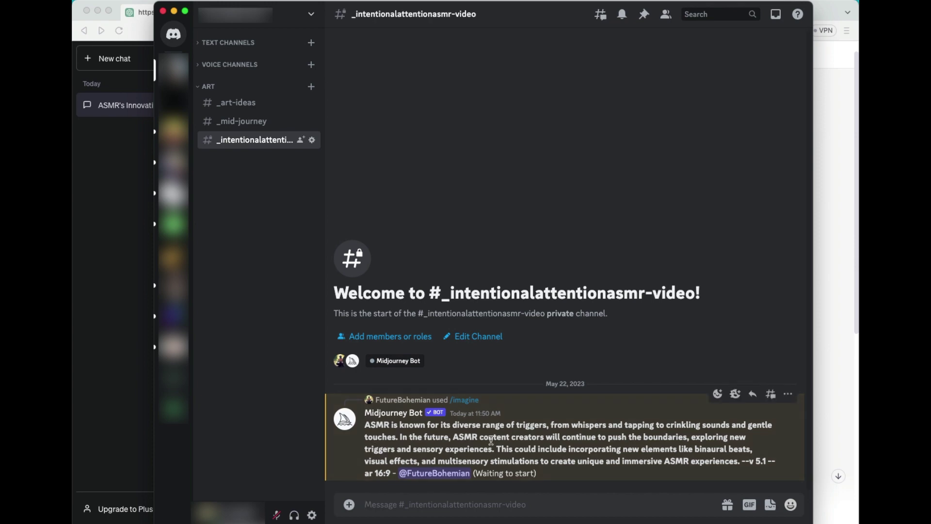
Step: Copy the paragraph under item 6, Scientific Research and Understanding, from ChatGPT's answer
click(831, 423)
scroll(623, 461, down, 3)
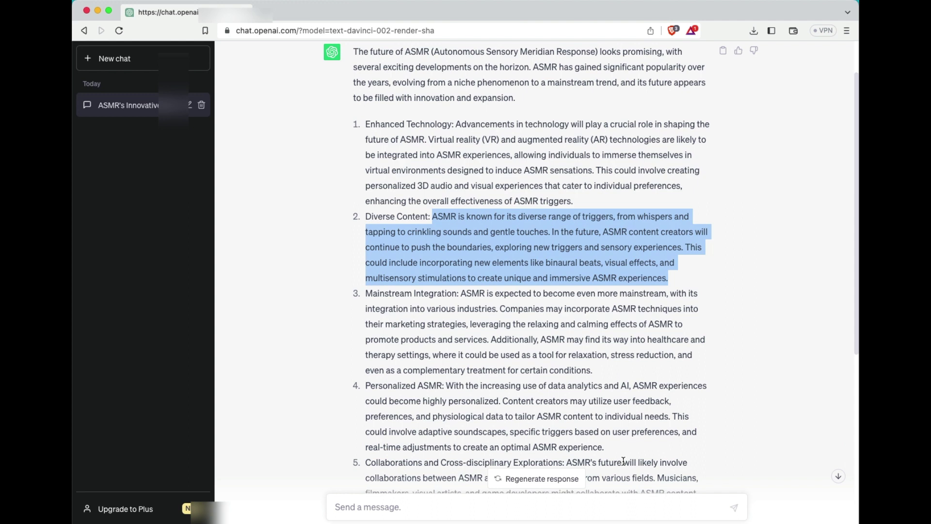
scroll(624, 461, down, 2)
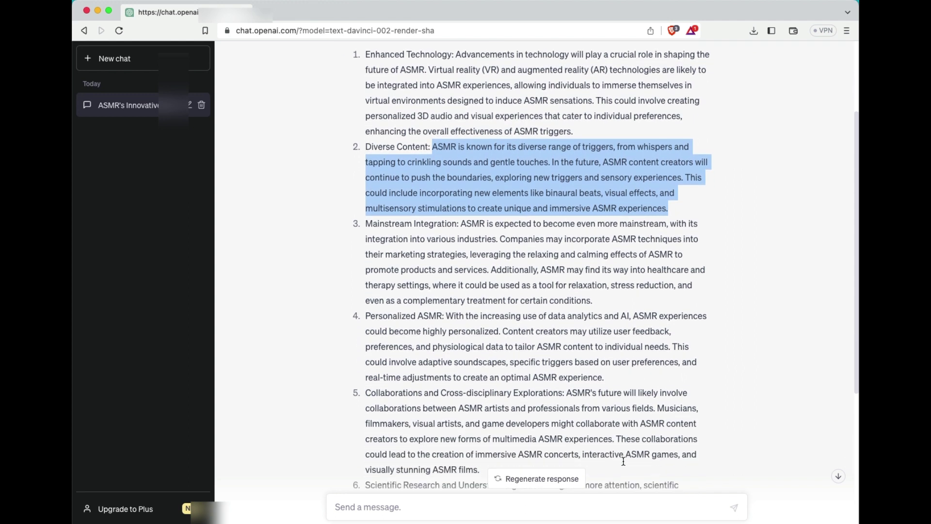
scroll(577, 319, down, 2)
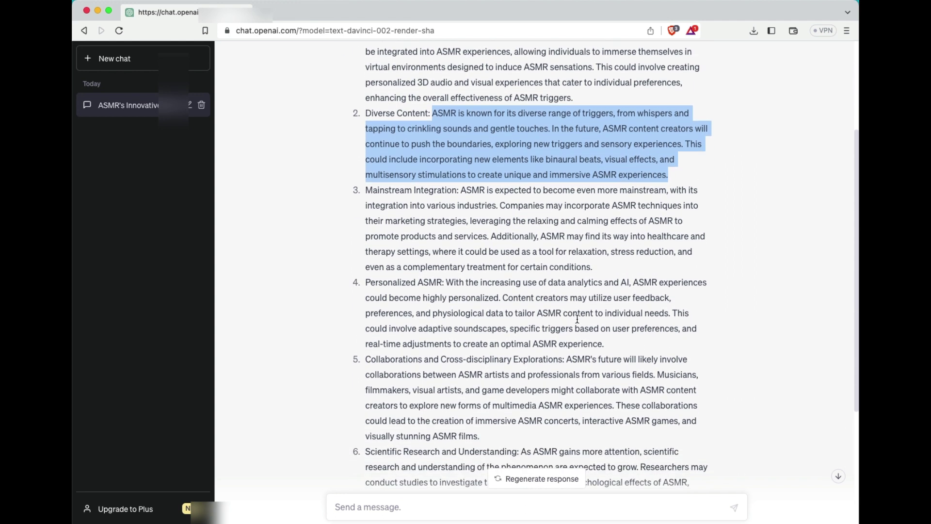
scroll(577, 318, down, 2)
scroll(577, 319, down, 2)
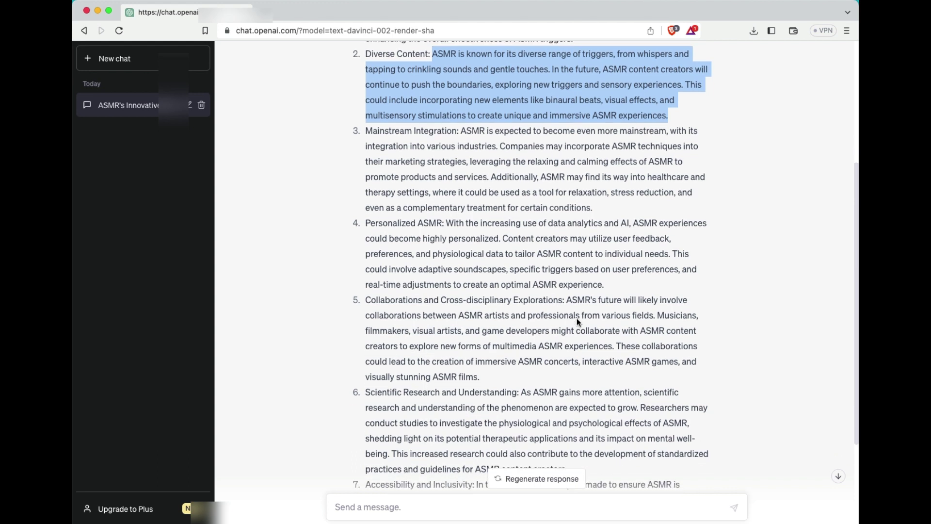
scroll(571, 351, down, 4)
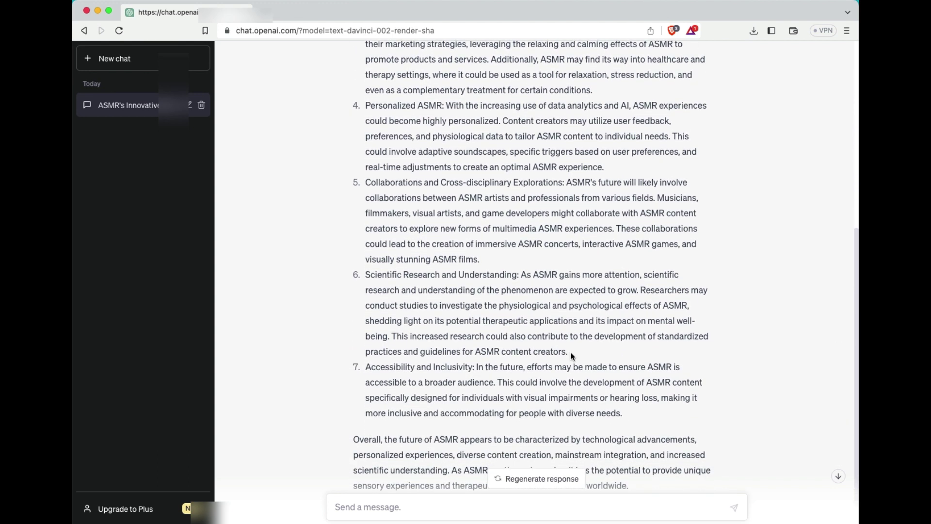
scroll(572, 357, down, 1)
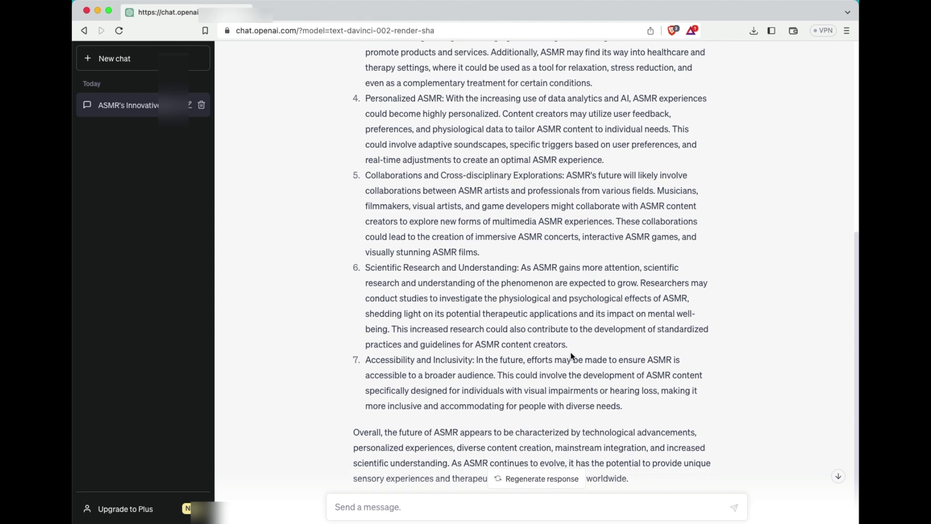
scroll(571, 356, up, 1)
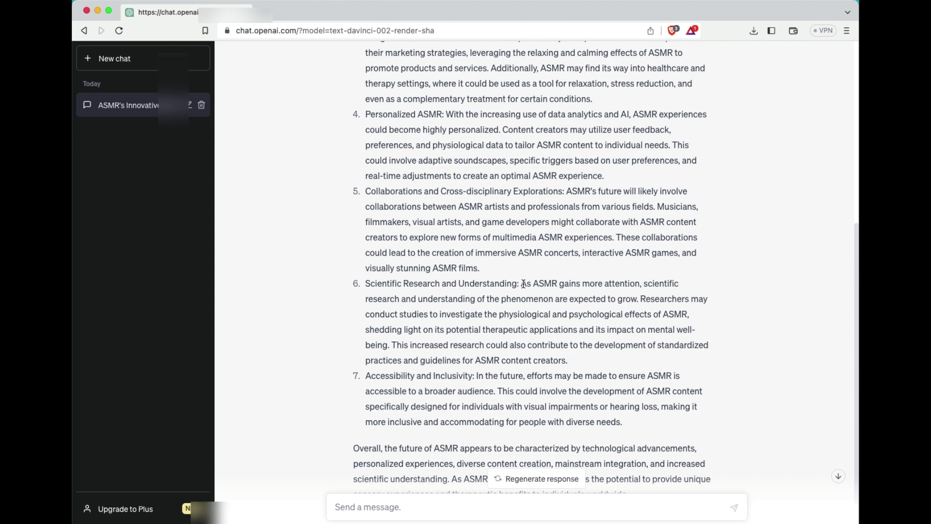
drag(521, 284, 576, 362)
right_click(577, 363)
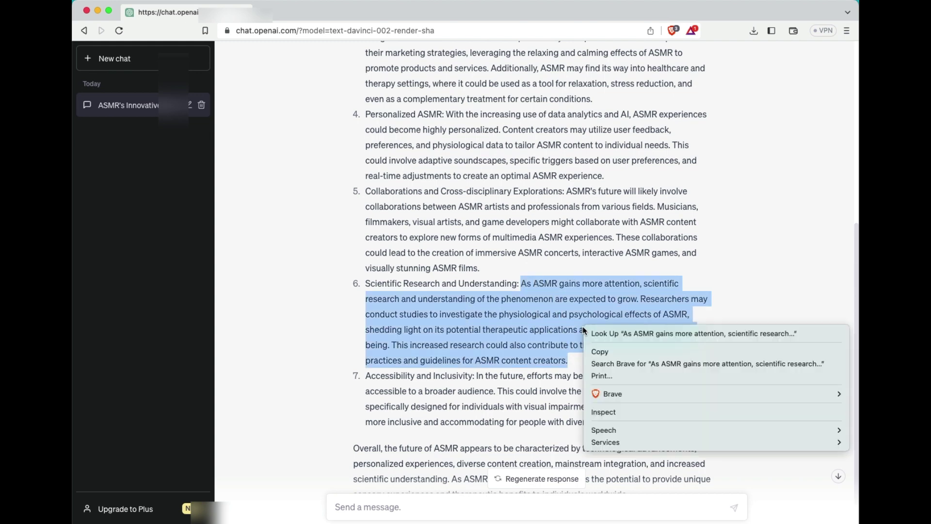
click(600, 351)
Step: Send the Scientific Research paragraph as a second Midjourney /imagine prompt with --v 5.1 --ar 16:9
key(super+Tab)
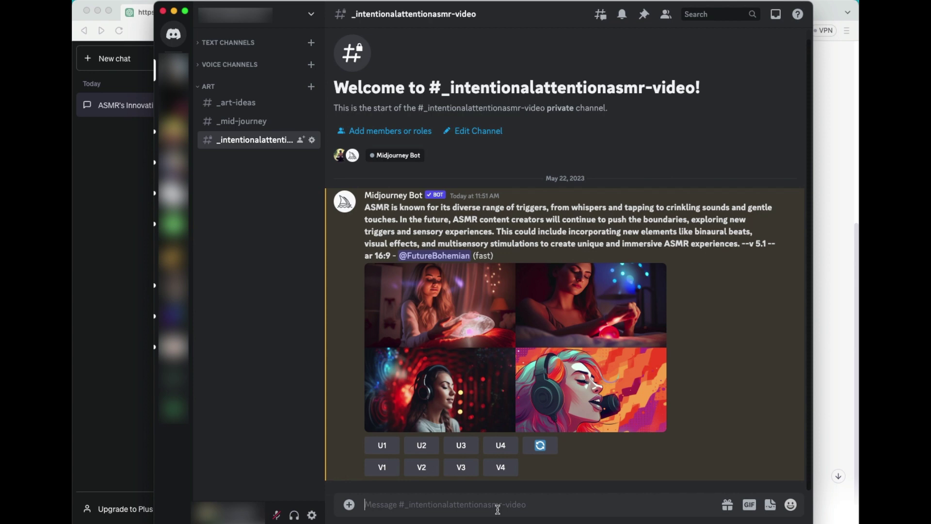
text(/im)
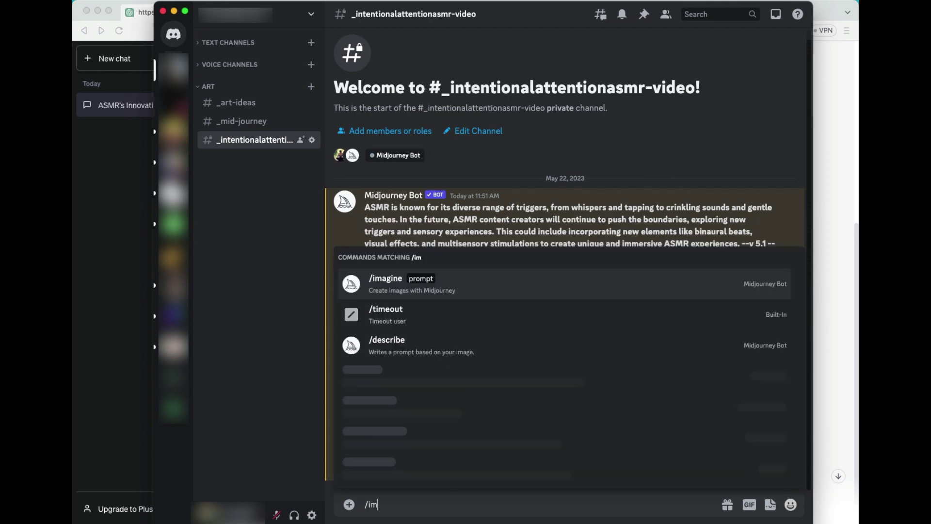
text(agine)
key(Tab)
key(super+v)
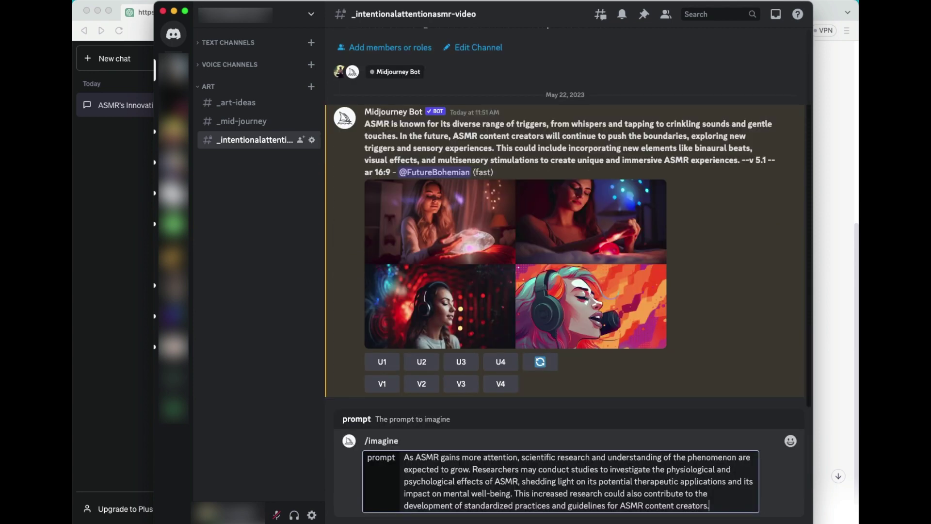
text(--v 5.1 --ar 16:9)
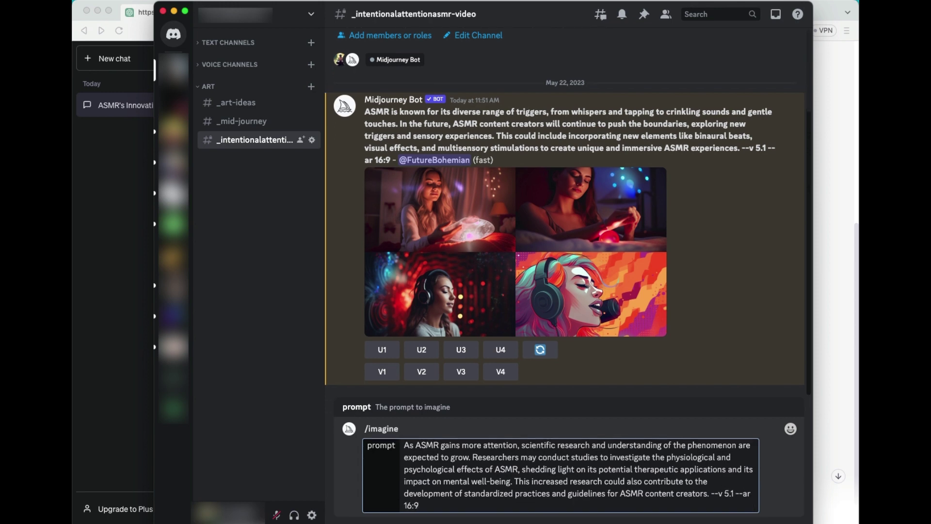
key(Return)
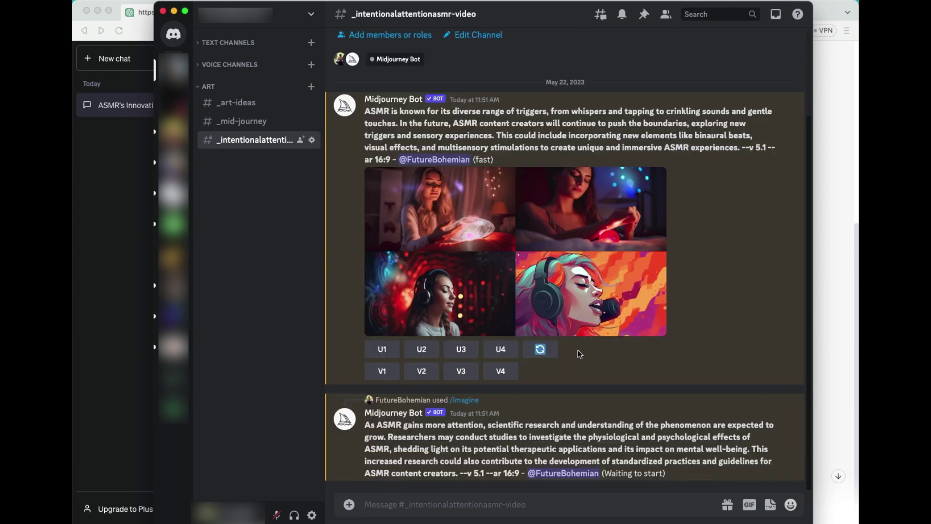
Step: Open the first Midjourney four-image grid's link full-size in a new Brave tab
right_click(576, 306)
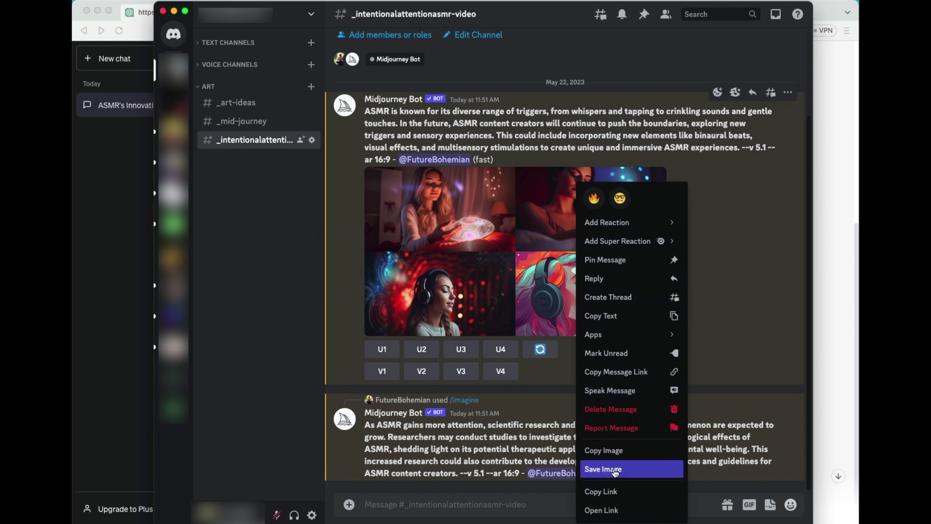
click(616, 492)
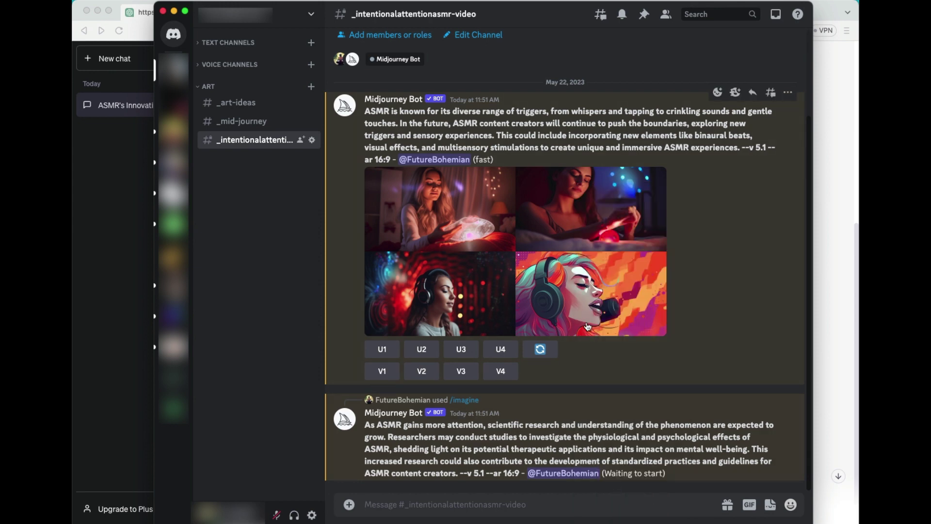
click(842, 232)
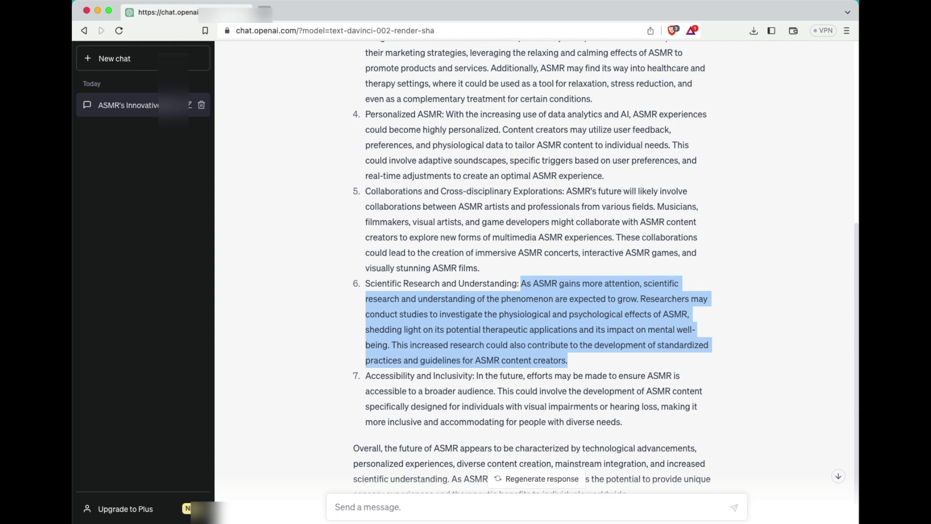
key(cmd+t)
key(cmd+v)
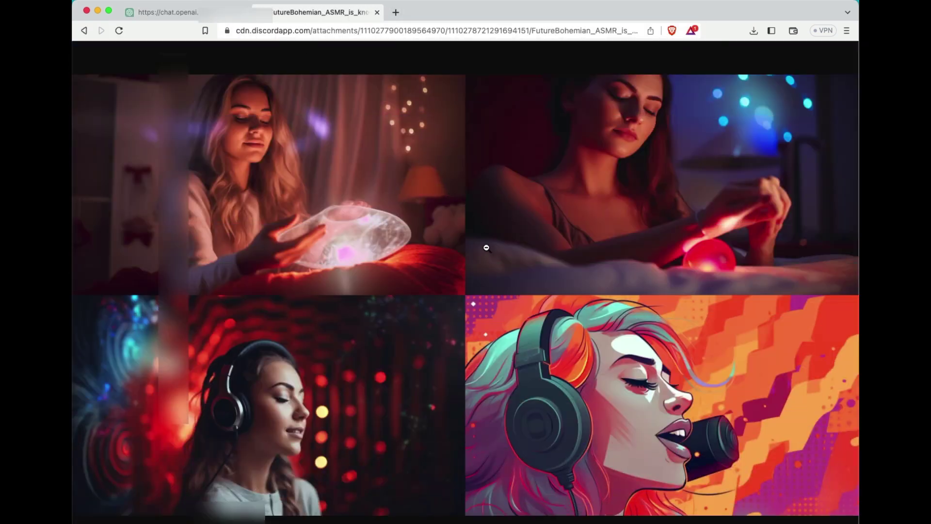
Step: Zoom the first grid to full size, inspect each of its four panels, then return to ChatGPT
click(487, 247)
scroll(480, 252, down, 6)
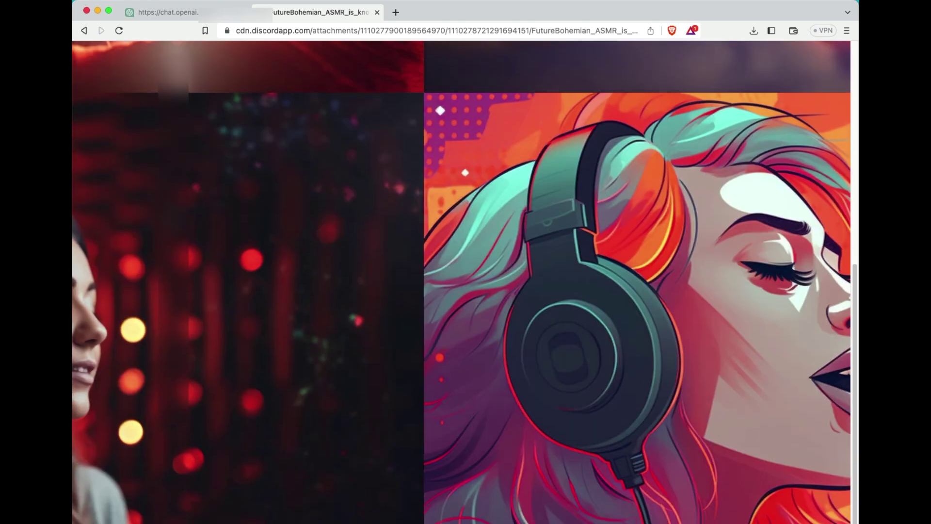
scroll(461, 281, right, 7)
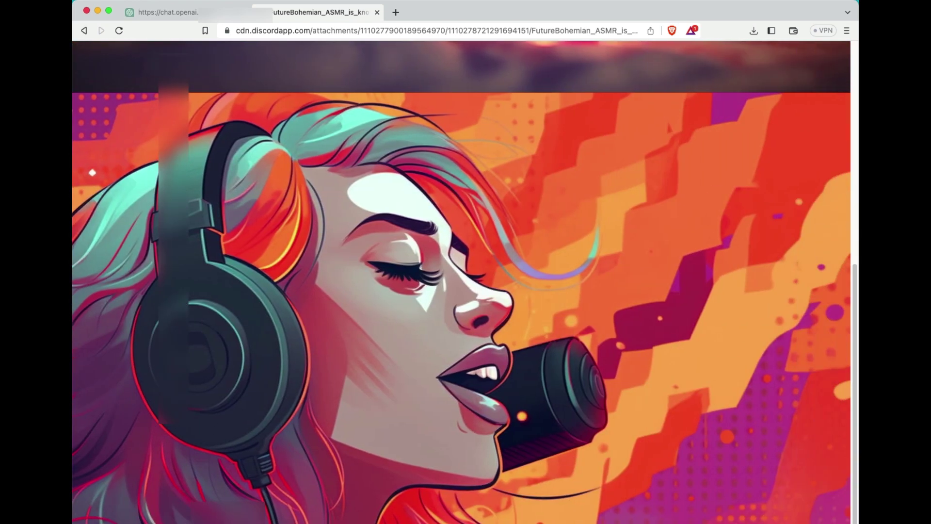
scroll(461, 281, left, 14)
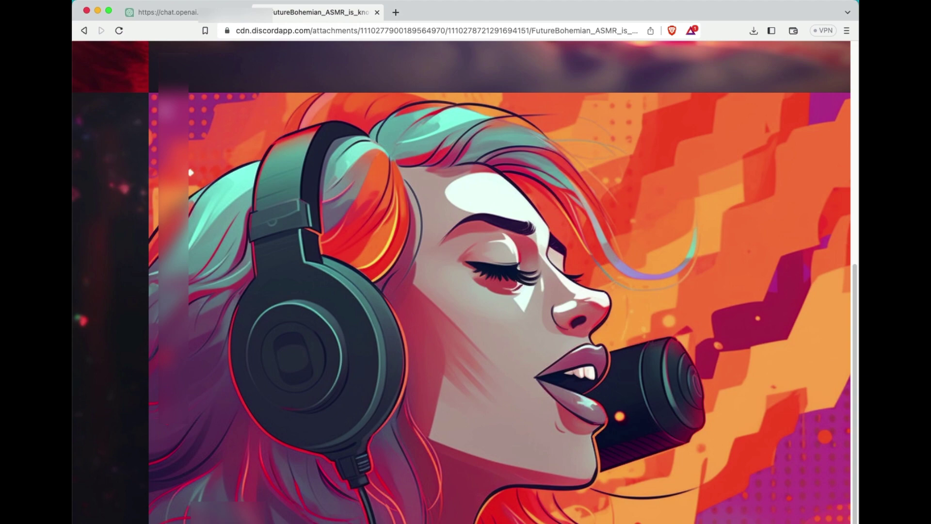
scroll(497, 401, left, 2)
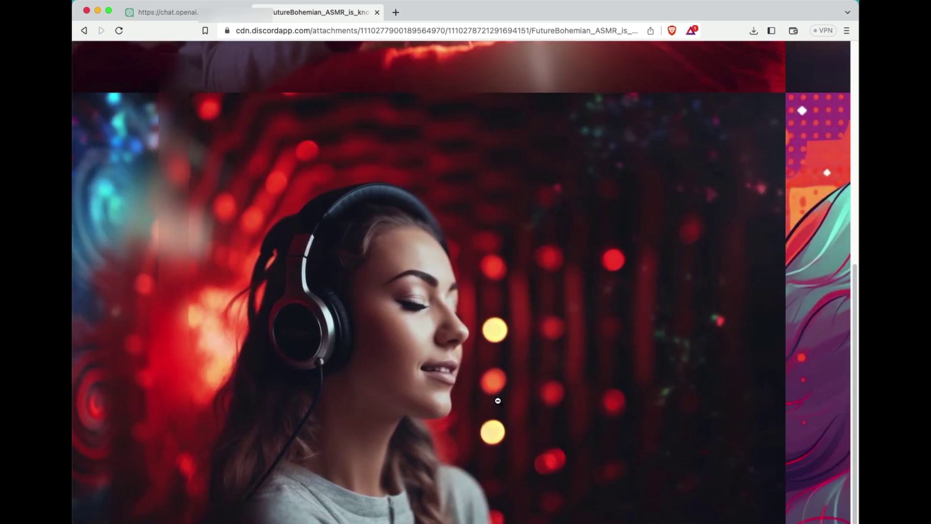
scroll(497, 400, up, 8)
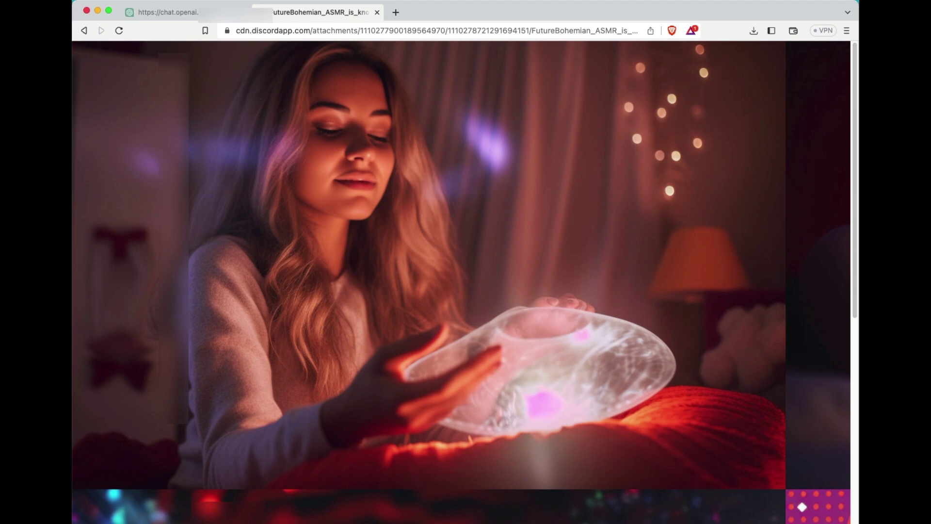
scroll(462, 282, right, 15)
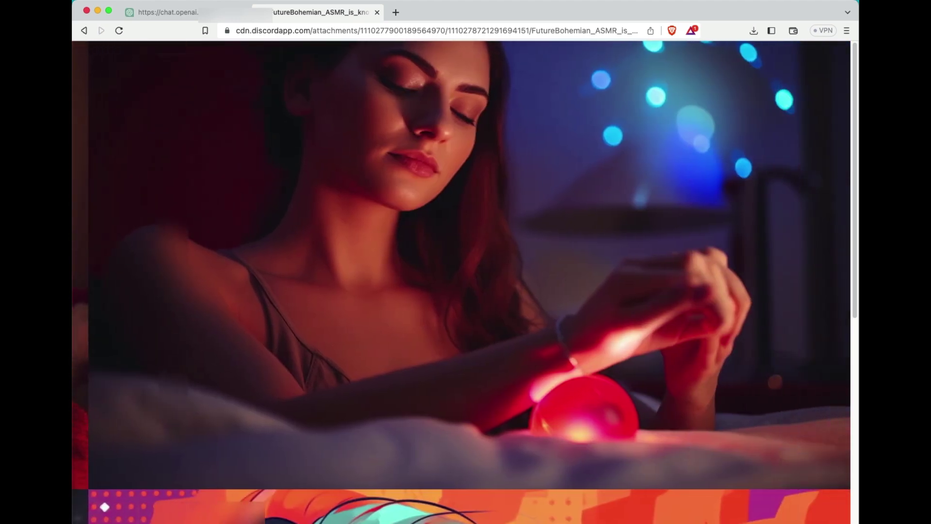
scroll(538, 365, left, 14)
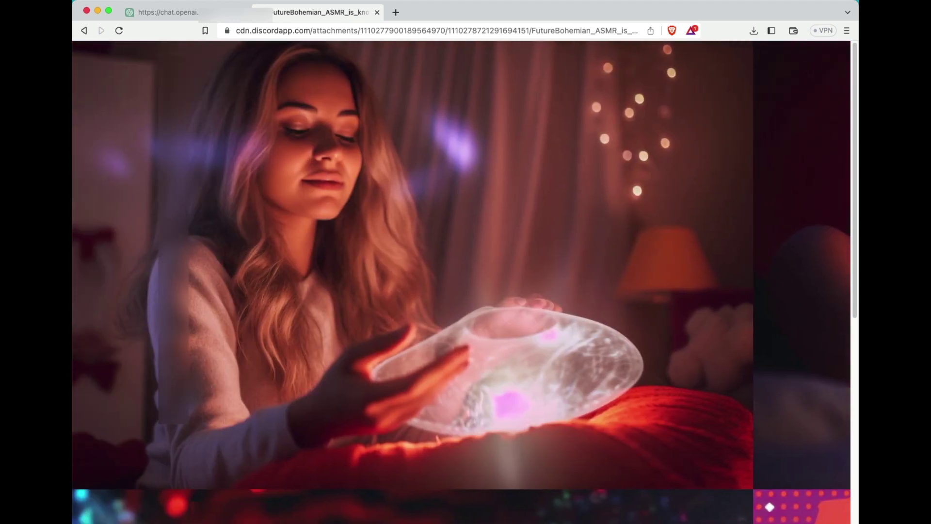
scroll(539, 366, down, 7)
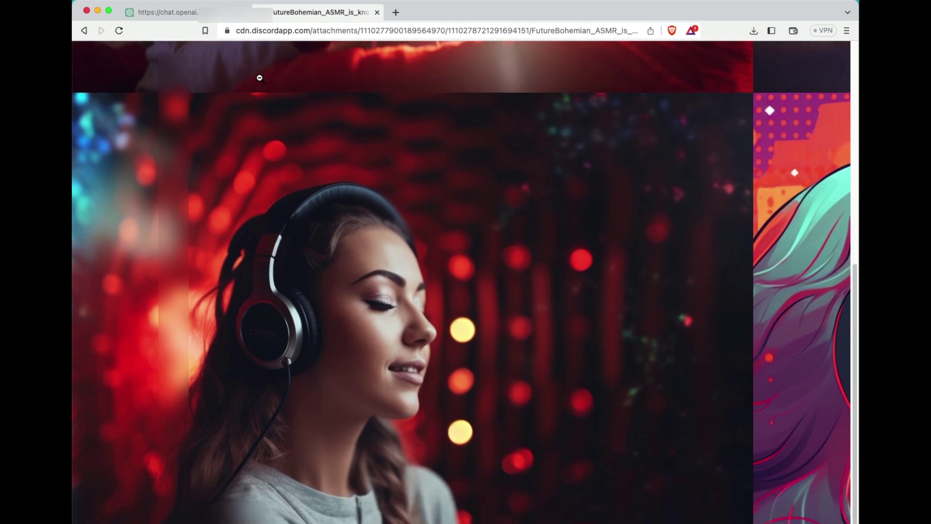
click(211, 19)
Step: Ask ChatGPT what the most popular ASMR trigger on YouTube is, fixing the typo first
click(410, 508)
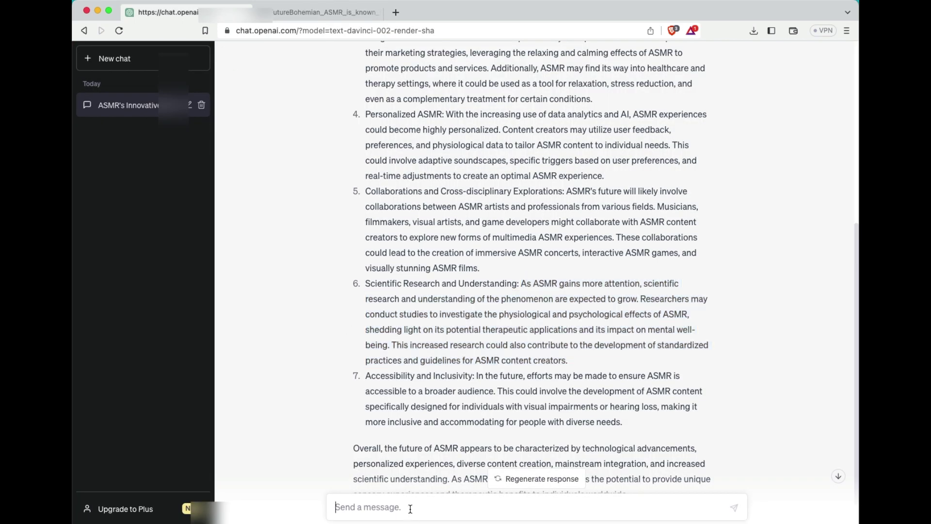
text(What is the most popular ti)
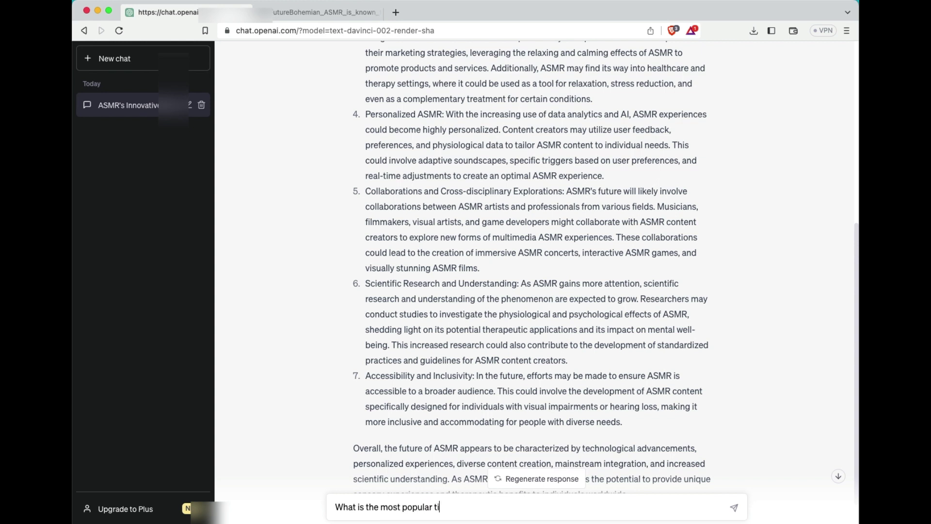
text(igger in AMSR)
key(BackSpace)
key(BackSpace)
key(BackSpace)
text(SMR on YouTube?)
key(Return)
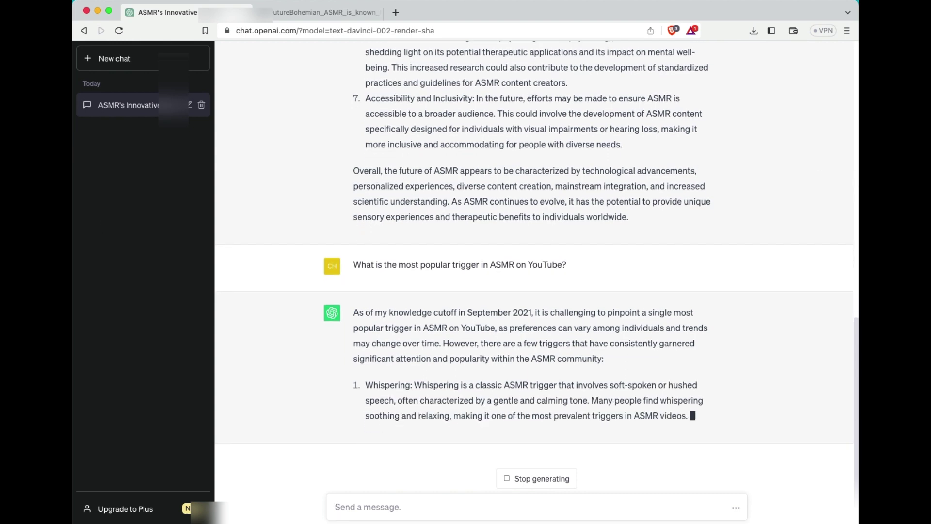
Step: Copy the link to the newest Midjourney image grid in Discord and return to Brave
key(super+Tab)
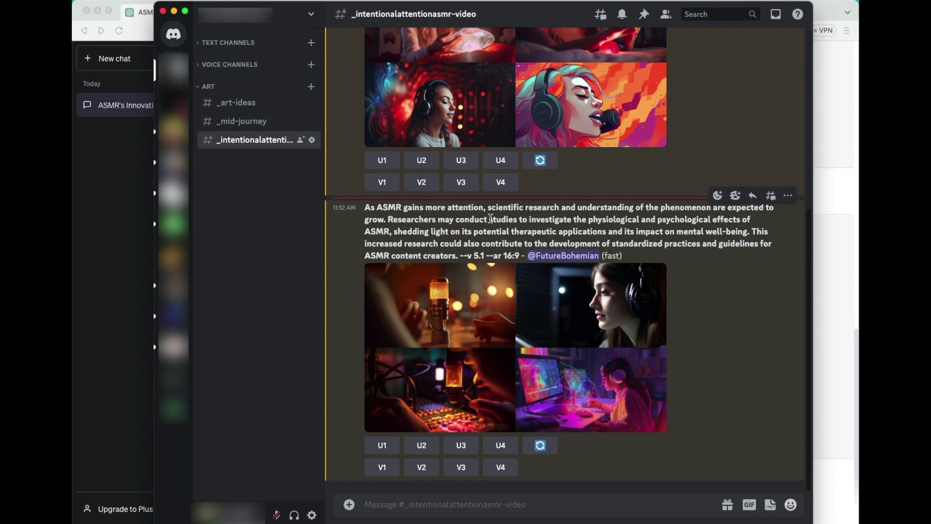
right_click(510, 355)
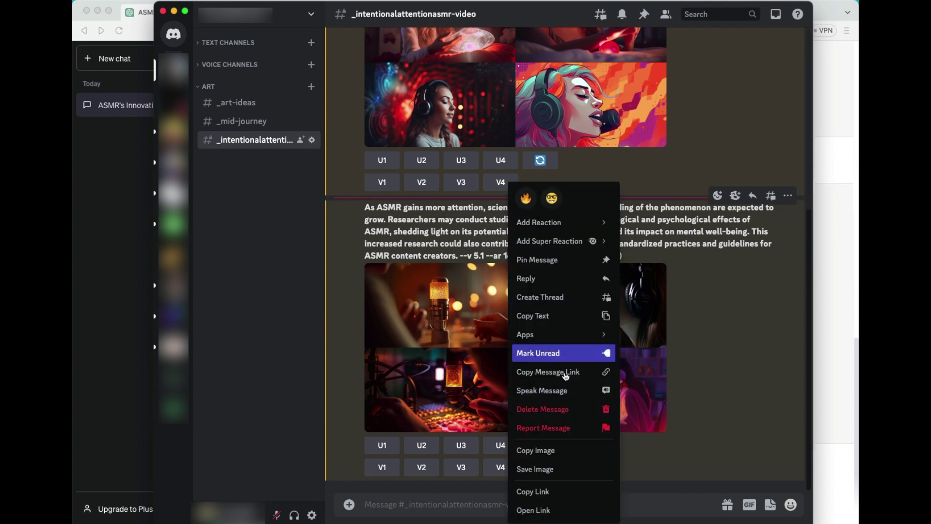
click(563, 493)
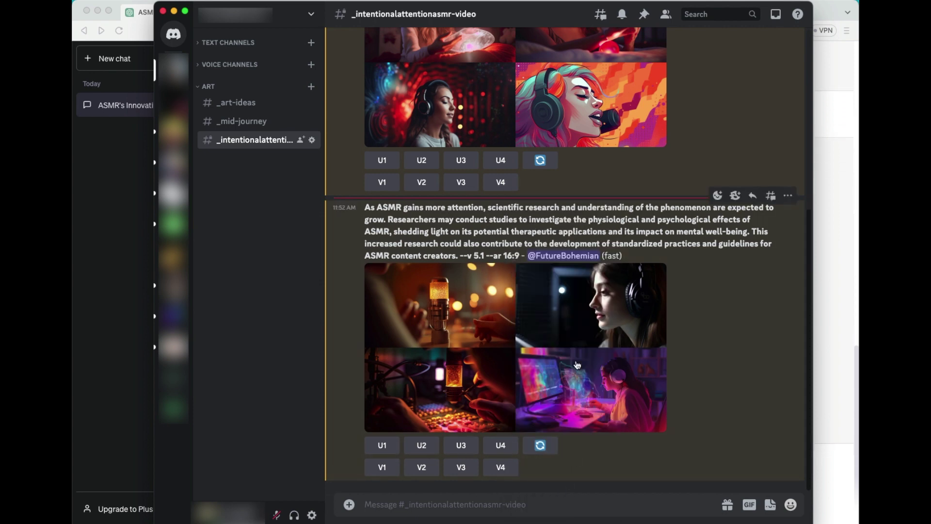
key(super+Tab)
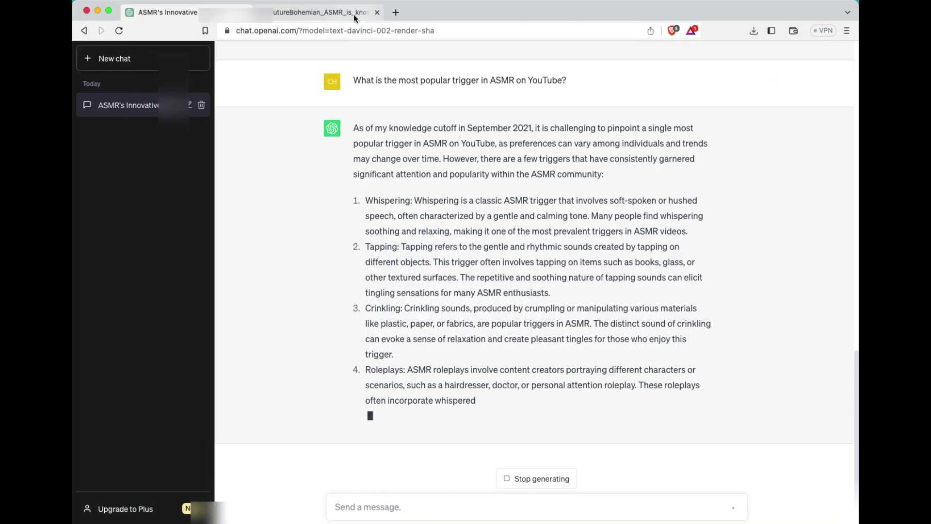
click(354, 18)
Step: Load the second grid's link in a new tab, view its panels full size, then return to ChatGPT
click(396, 13)
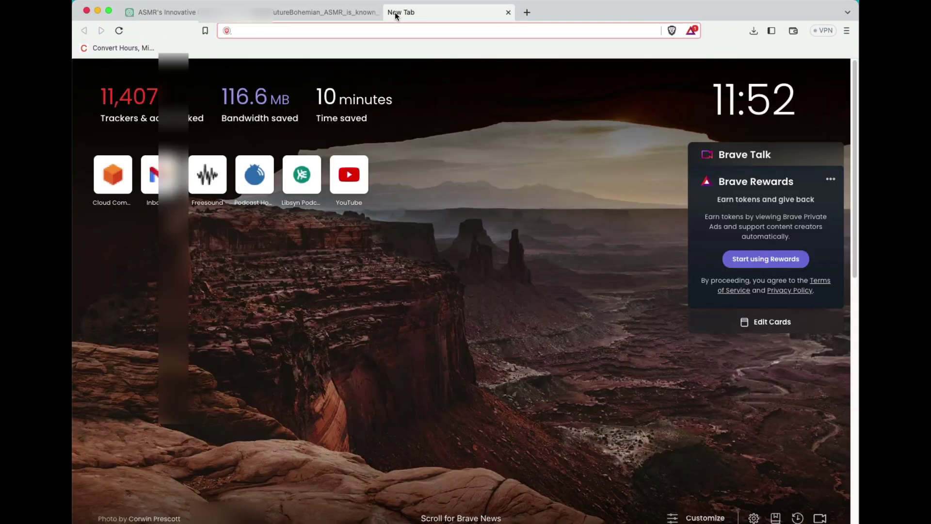
key(super+v)
key(Return)
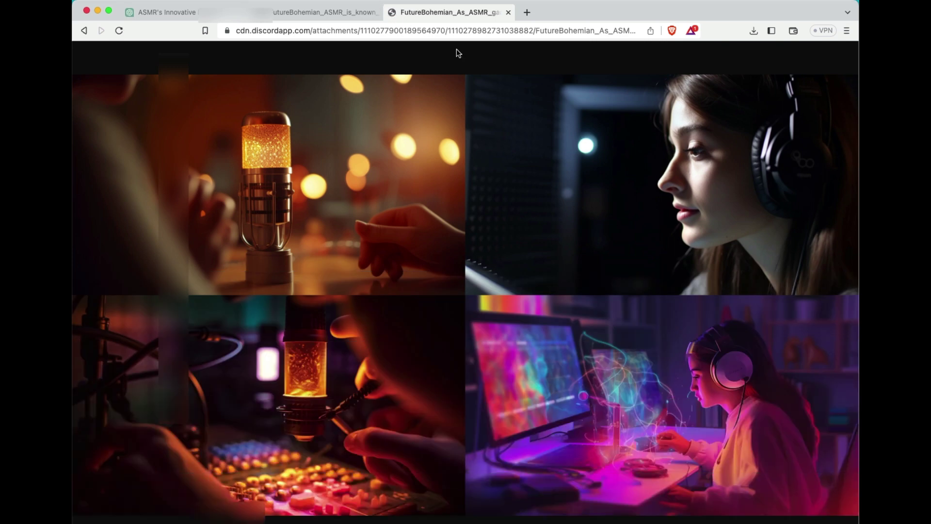
click(633, 354)
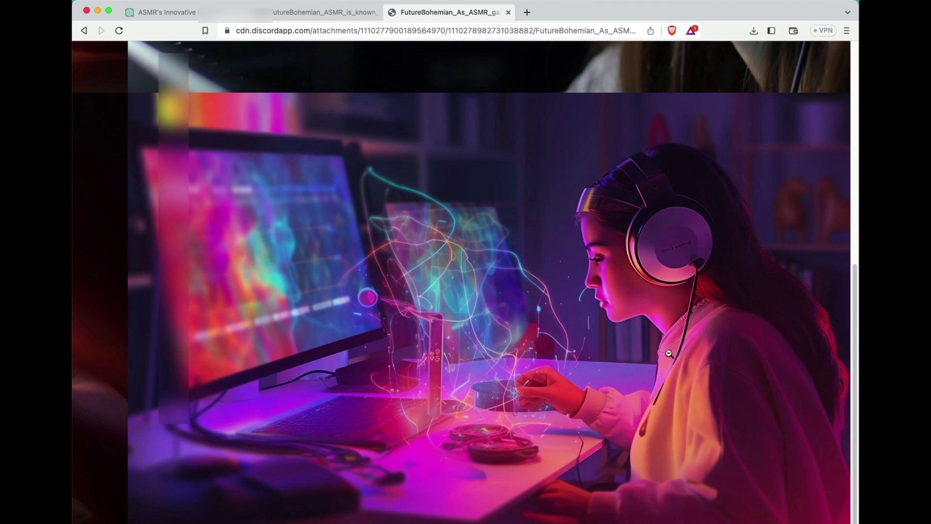
scroll(668, 353, up, 10)
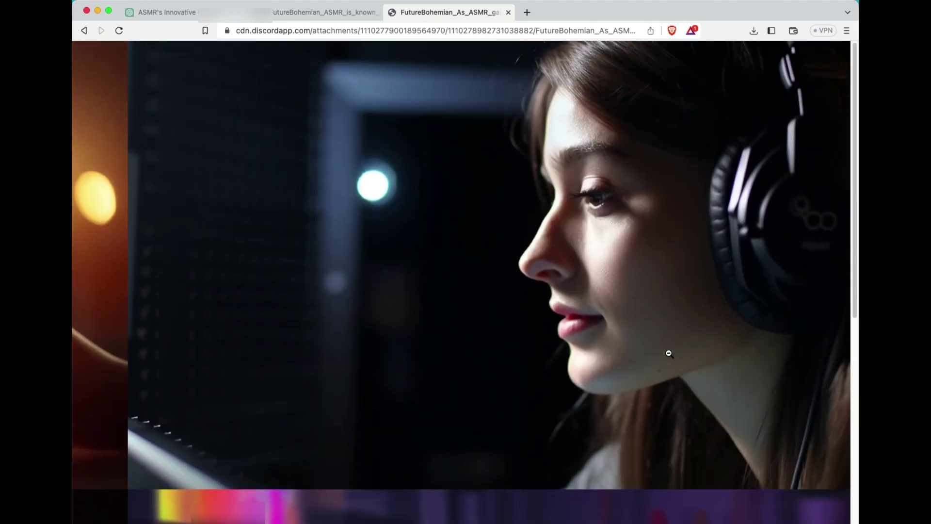
scroll(297, 488, left, 15)
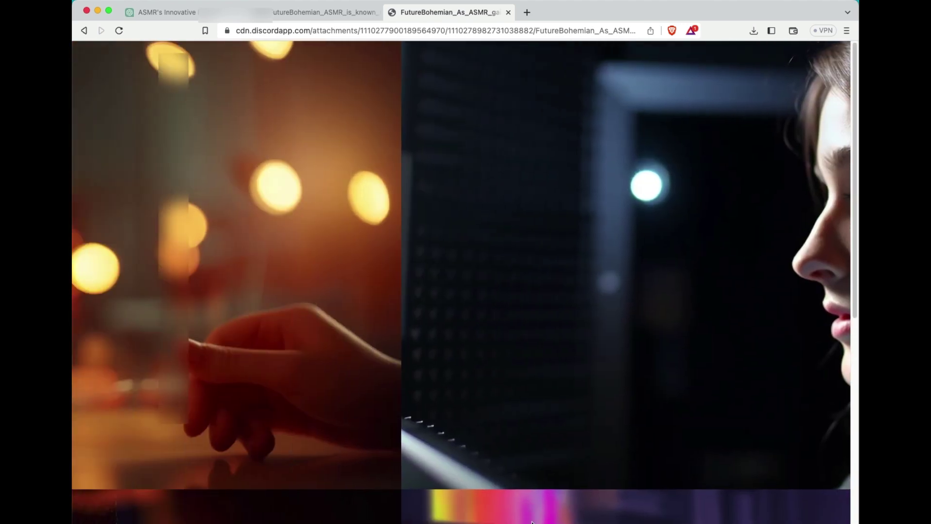
scroll(372, 337, down, 10)
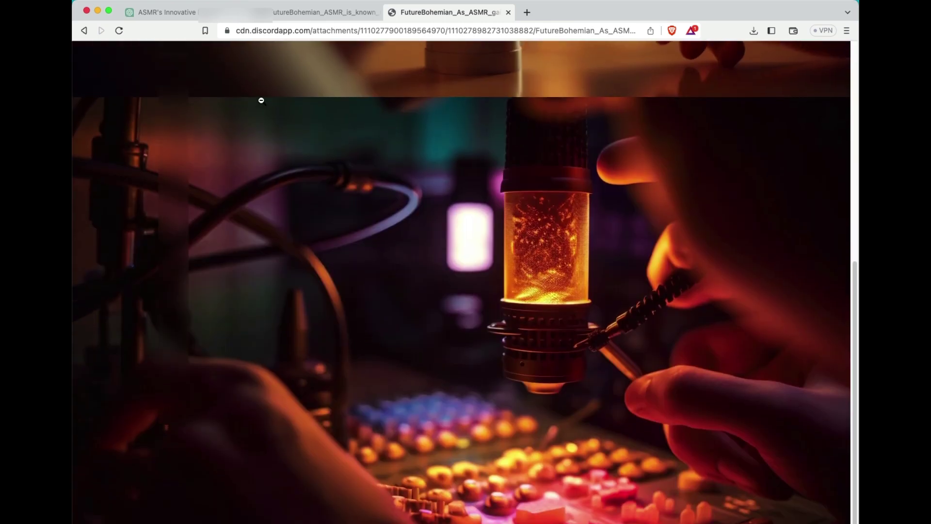
click(188, 17)
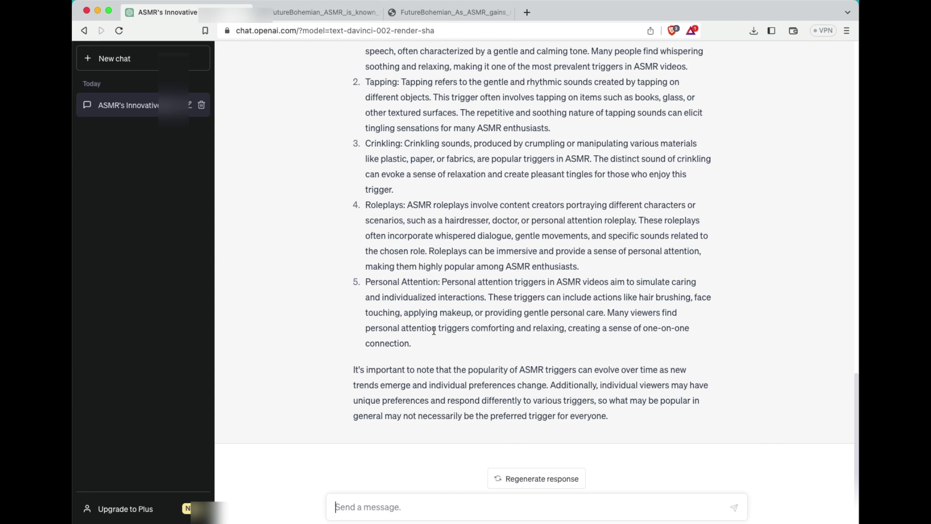
Step: Select the Personal Attention description in item 5 of ChatGPT's answer and switch to Discord
scroll(434, 330, up, 4)
scroll(434, 330, down, 2)
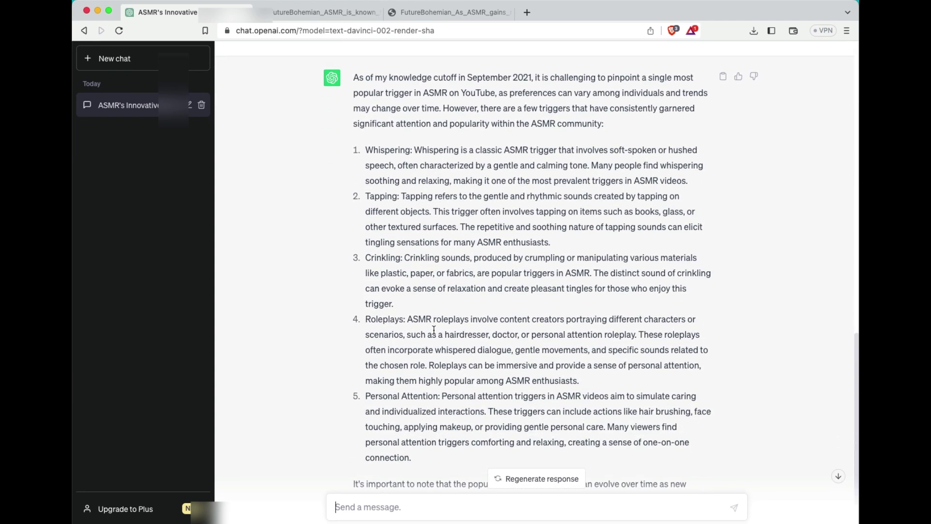
scroll(434, 330, down, 1)
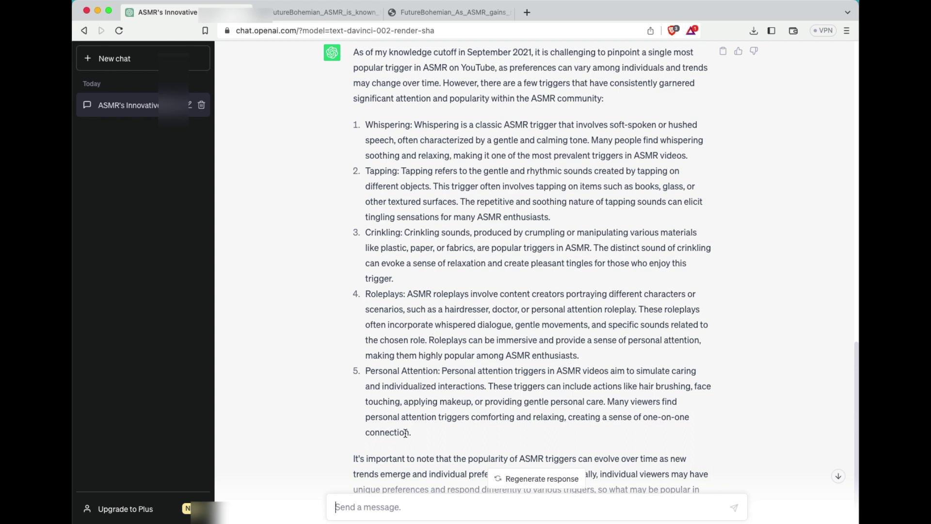
drag(404, 425, 443, 374)
key(super+c)
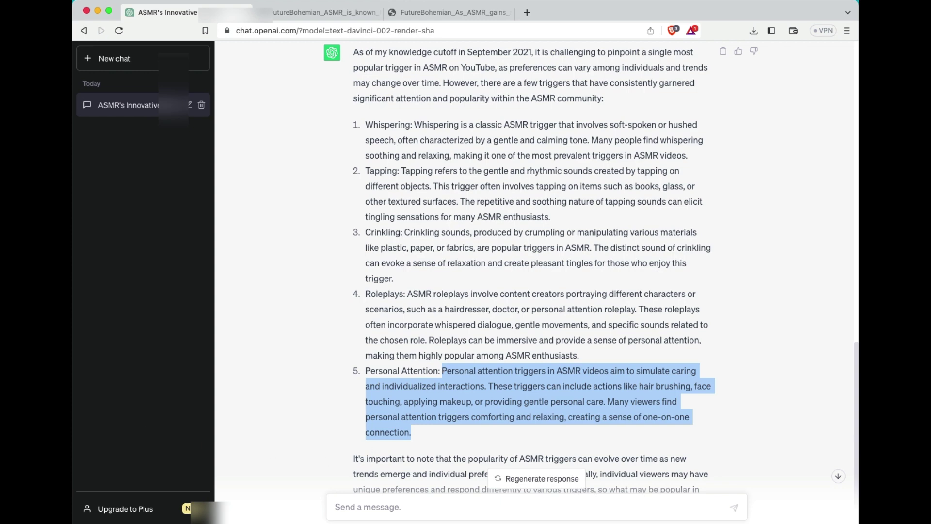
key(super+Tab)
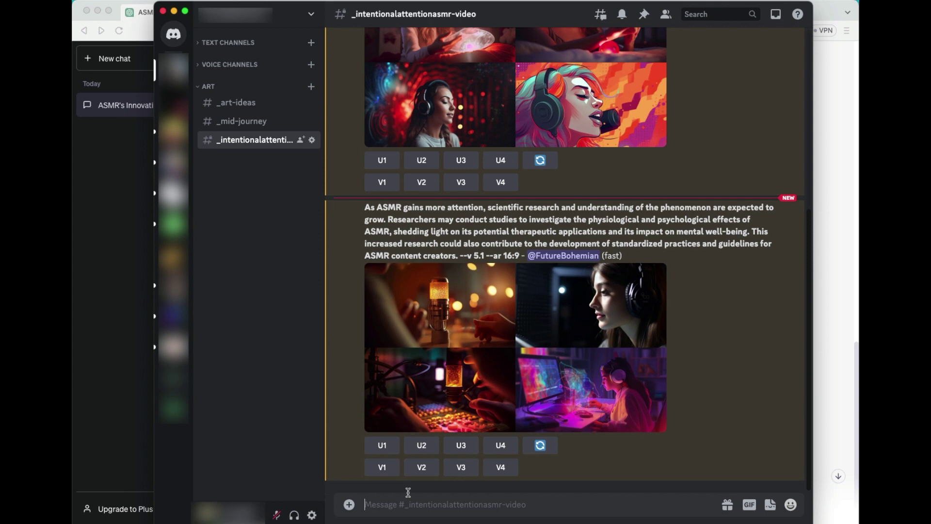
Step: Submit a Midjourney /imagine prompt of the pasted Personal Attention paragraph with --ar 16:9 --v 5.1
text(/imagine)
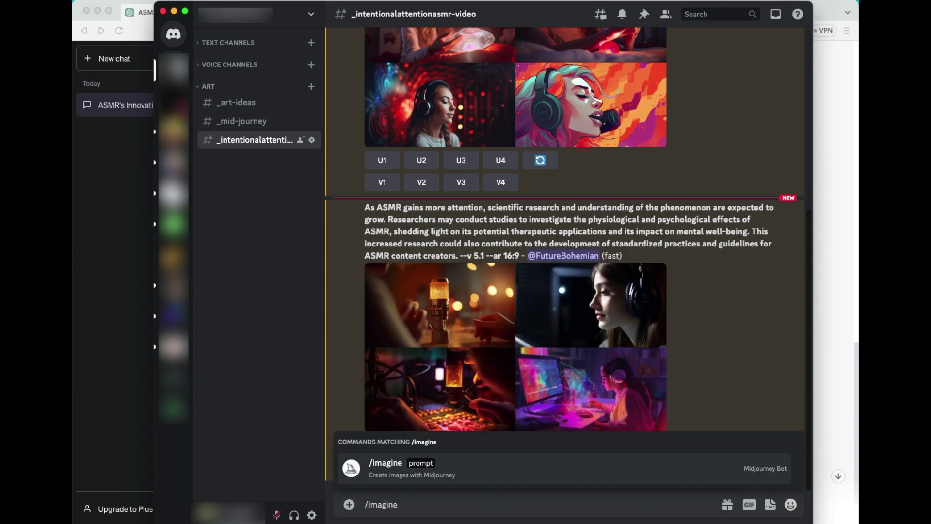
key(Tab)
key(super+v)
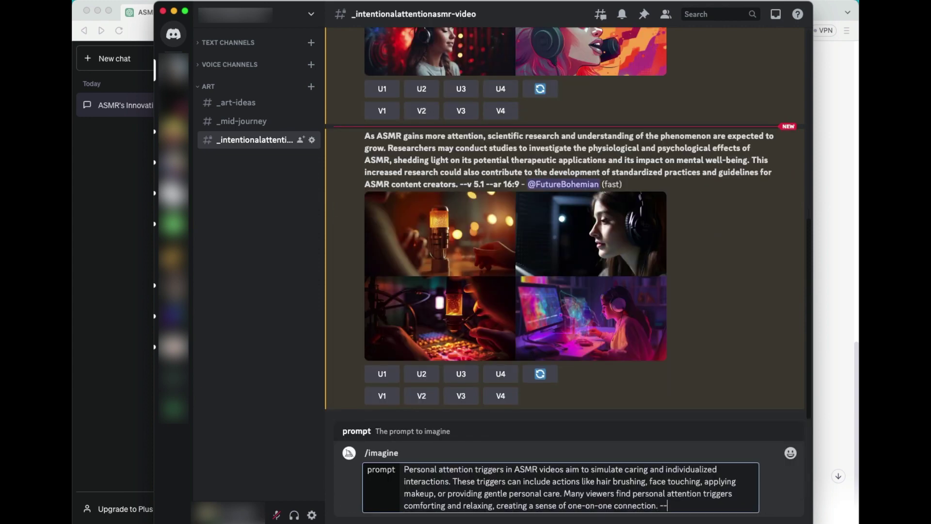
text(ar 16:9 --v 5.1)
key(Return)
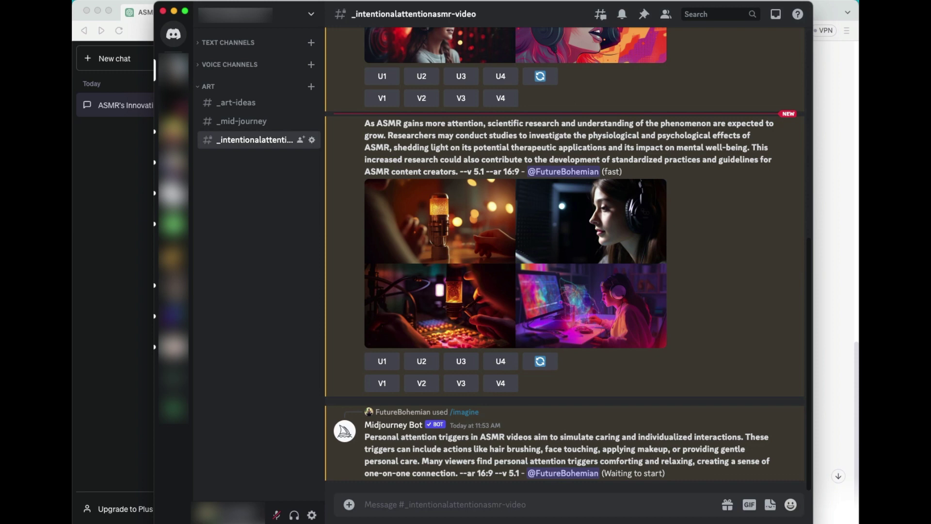
Step: Ask ChatGPT which Personal Attention ASMR triggers are most popular on YouTube, then return to Discord
click(829, 375)
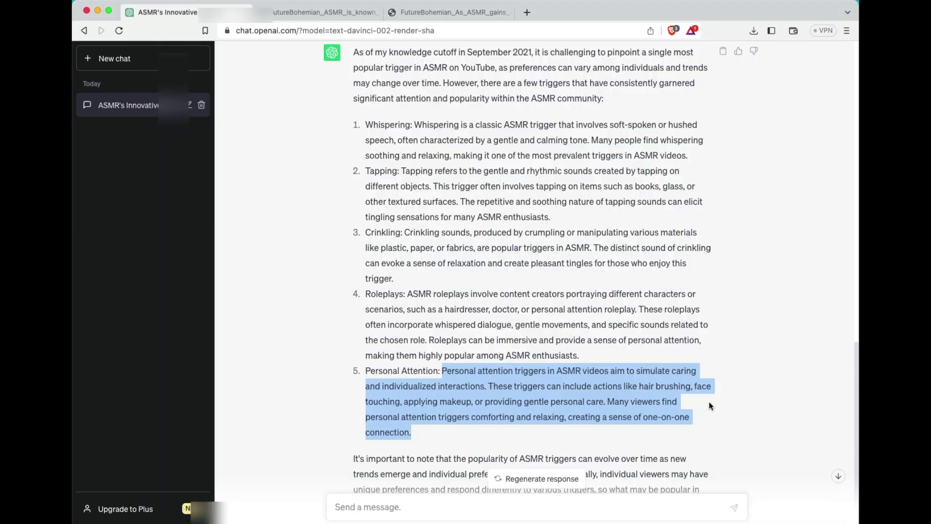
click(499, 509)
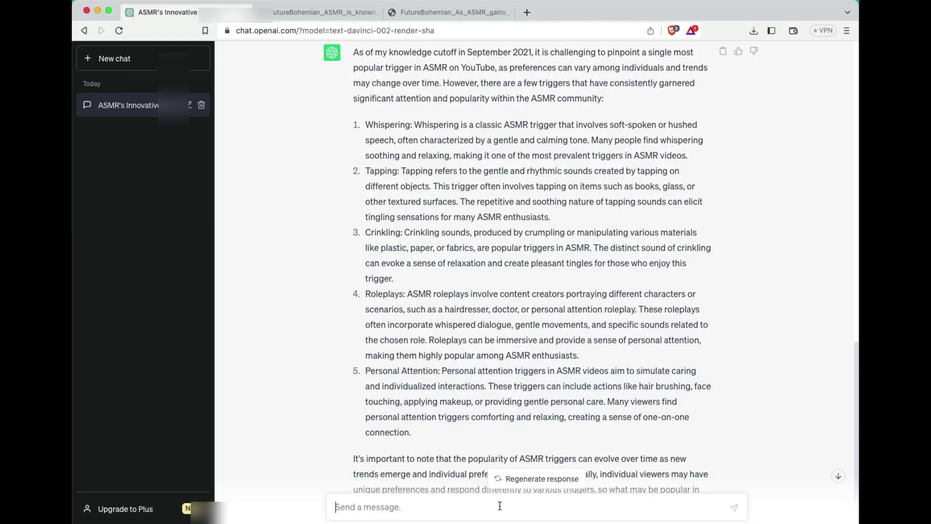
text(what is the most pop)
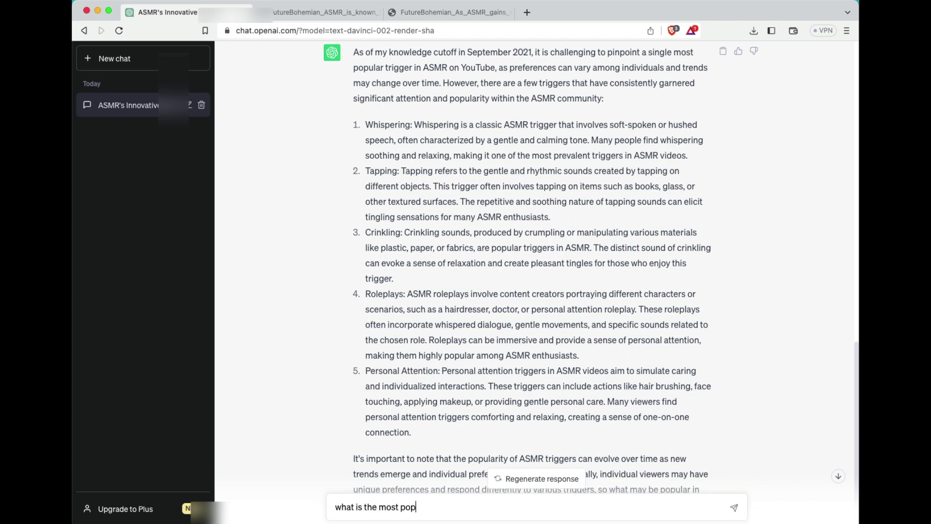
text(ular Personal Attention ASMR )
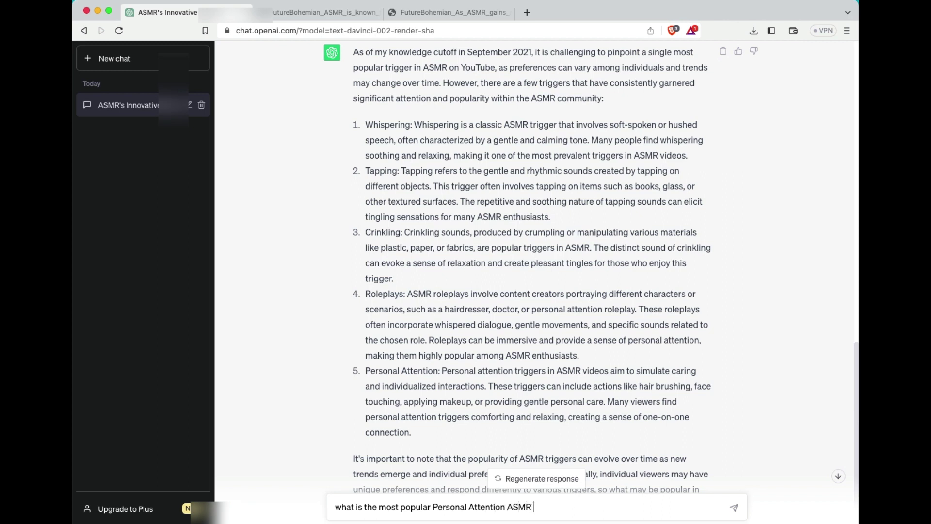
text(tribgers on YouTube?)
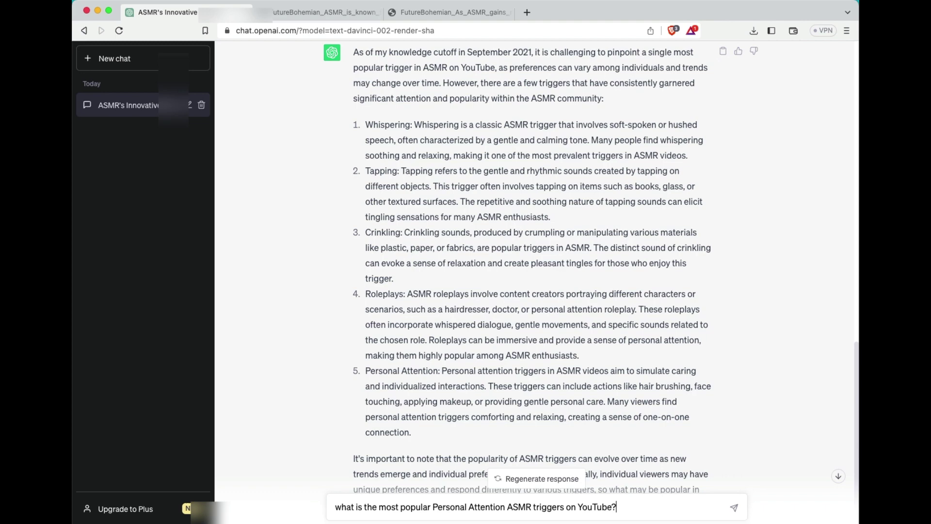
key(Return)
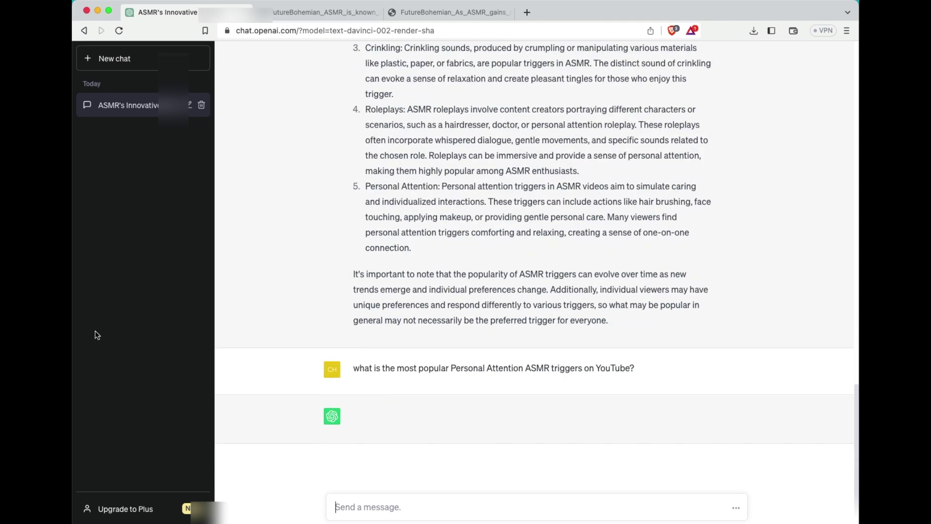
key(super+Tab)
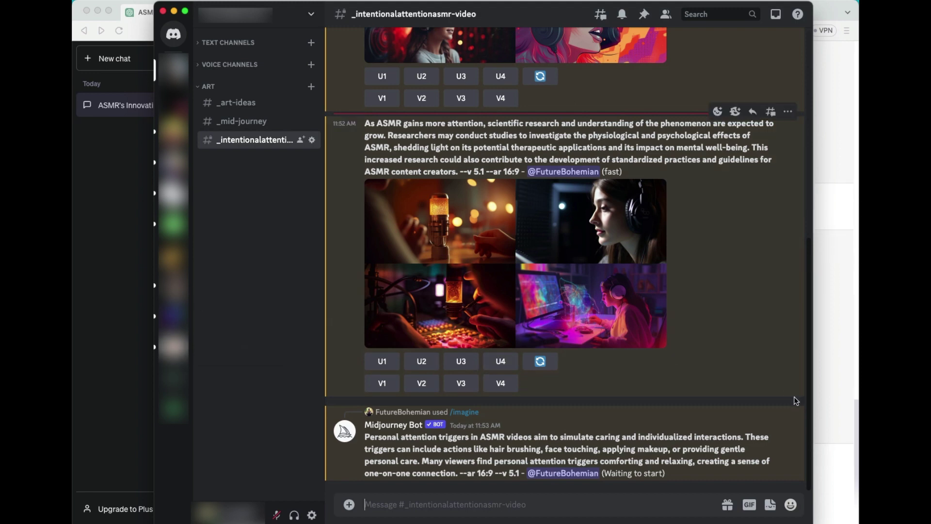
Step: Check the Midjourney job, then select the Face Touching description in item 2 of ChatGPT's reply
click(833, 378)
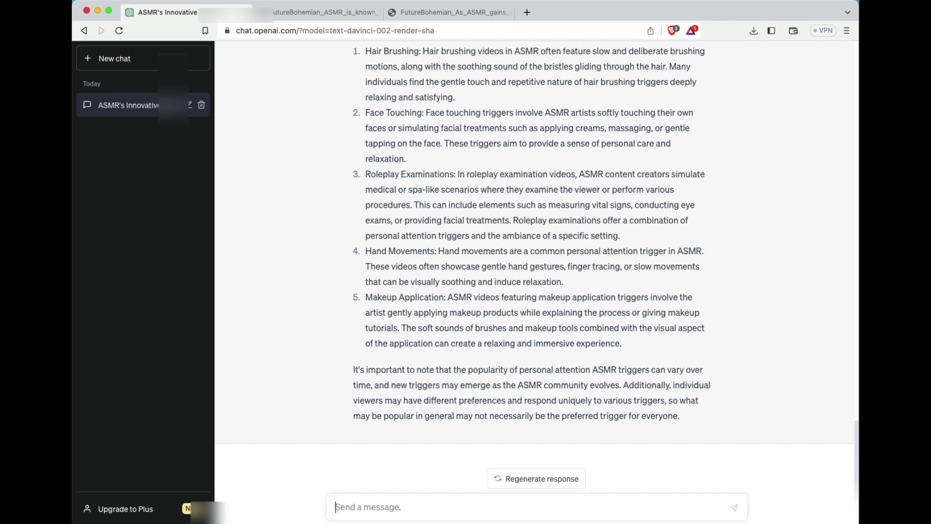
key(super+Tab)
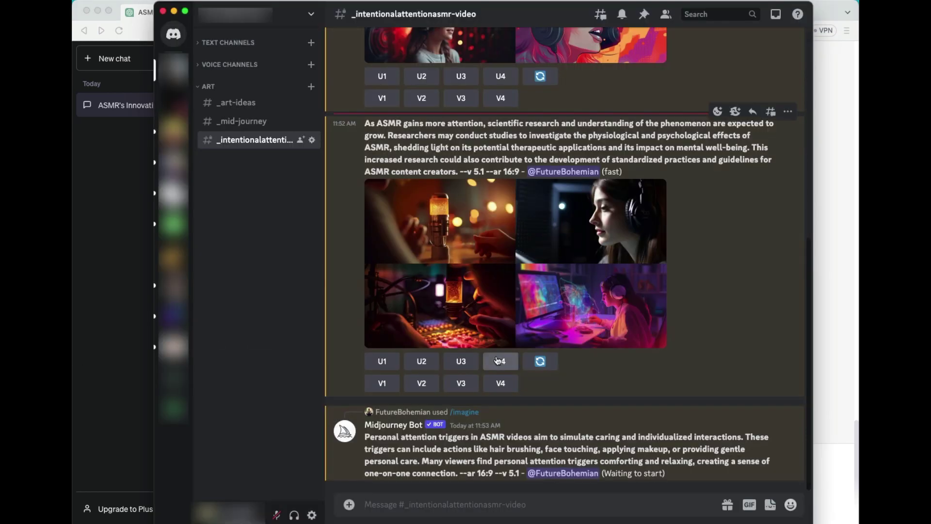
key(super+Tab)
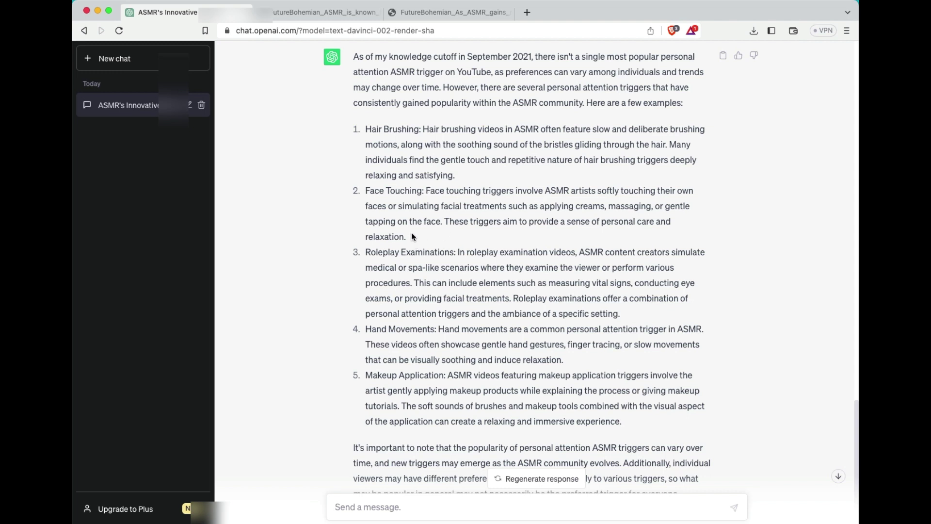
drag(411, 236, 428, 195)
key(super+c)
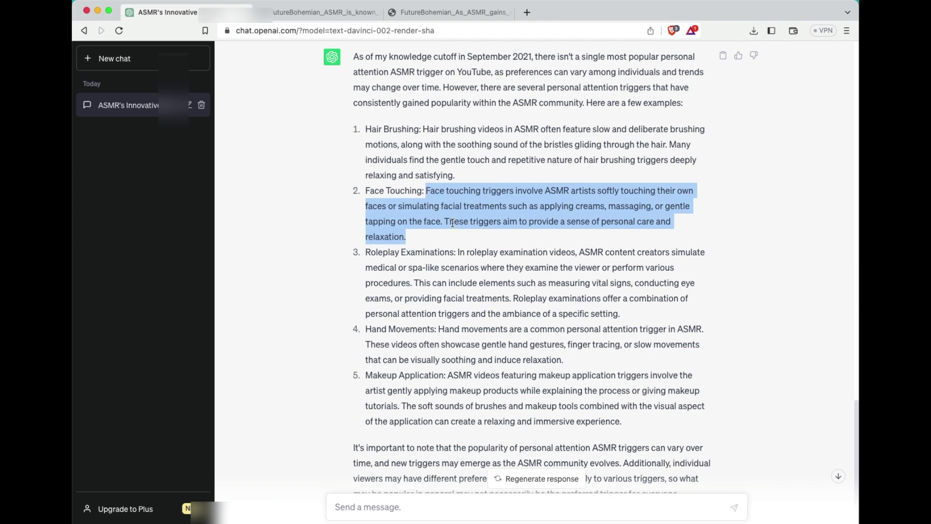
Step: Have Midjourney imagine the pasted Face Touching description with 'Ultrarealistic --ar 16:9 --v 5.1' appended
key(super+Tab)
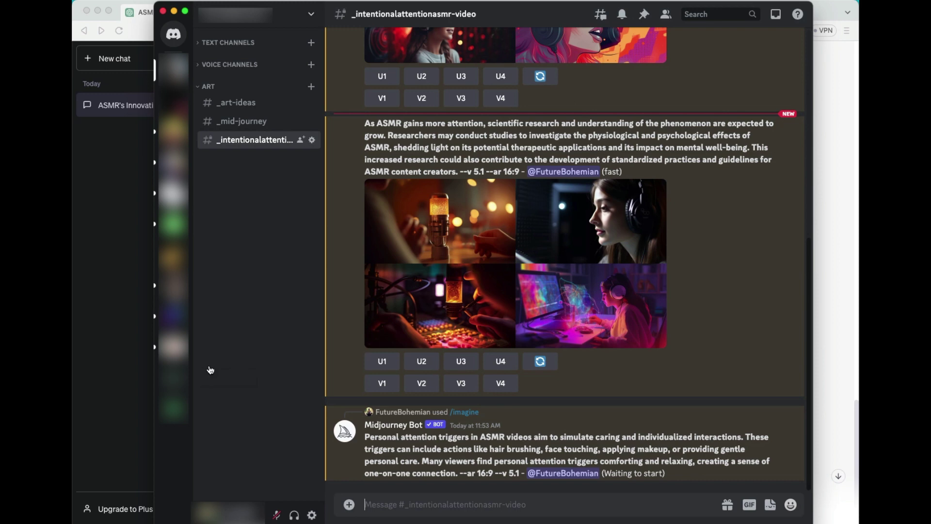
click(423, 508)
text(/imagi)
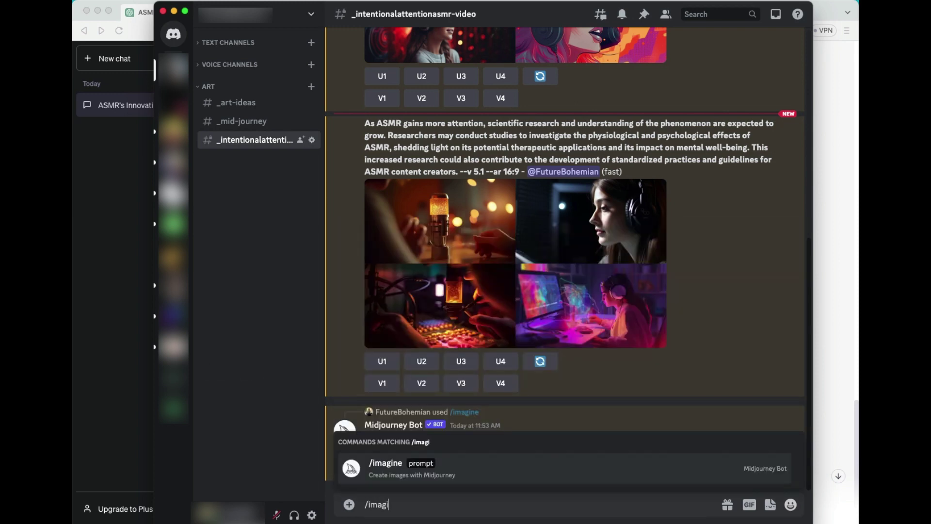
key(Tab)
key(super+v)
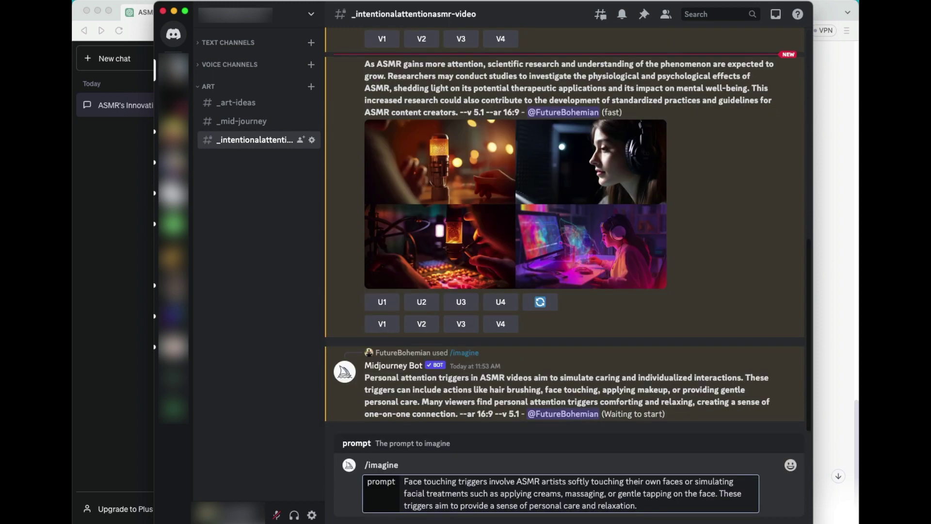
text(Ultrarealistic --ar 16:9 --v)
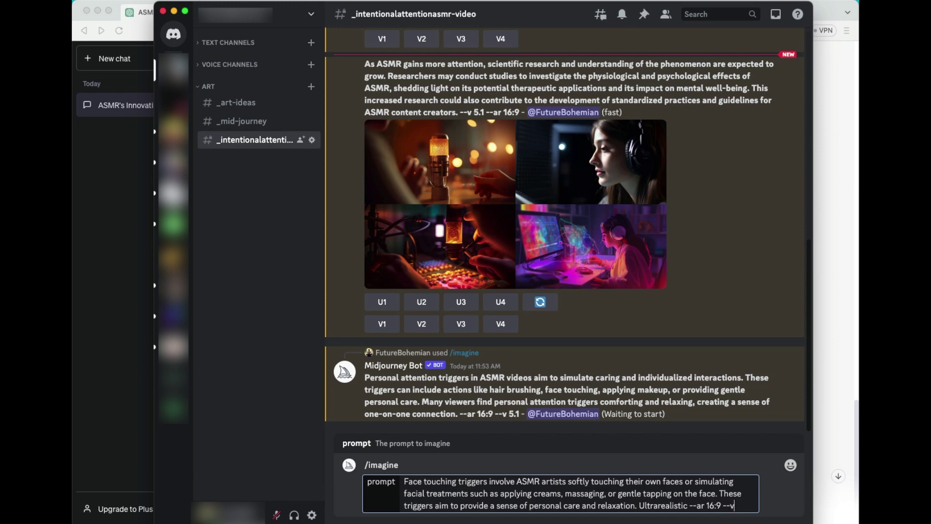
text( 5.1)
key(Return)
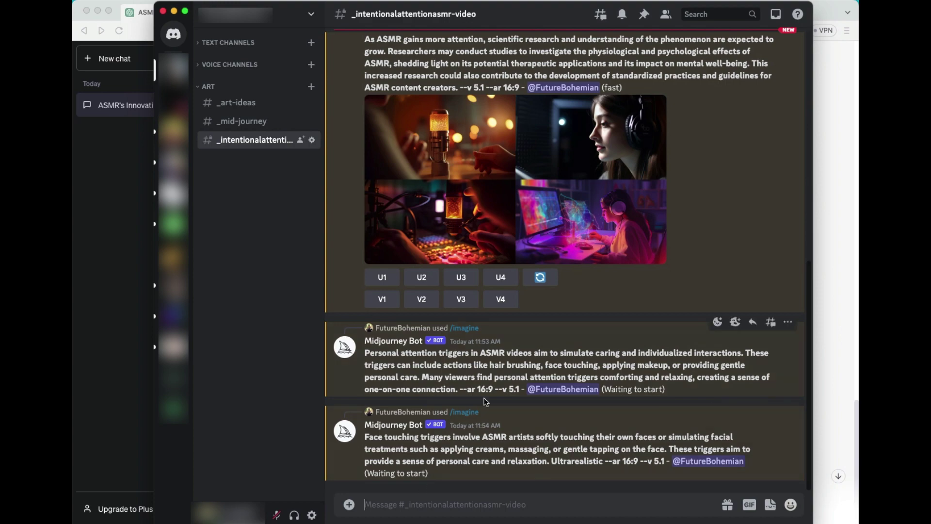
Step: Ask ChatGPT the most popular type of Personal Attention Face Touching ASMR on YouTube, then return to Discord
click(854, 407)
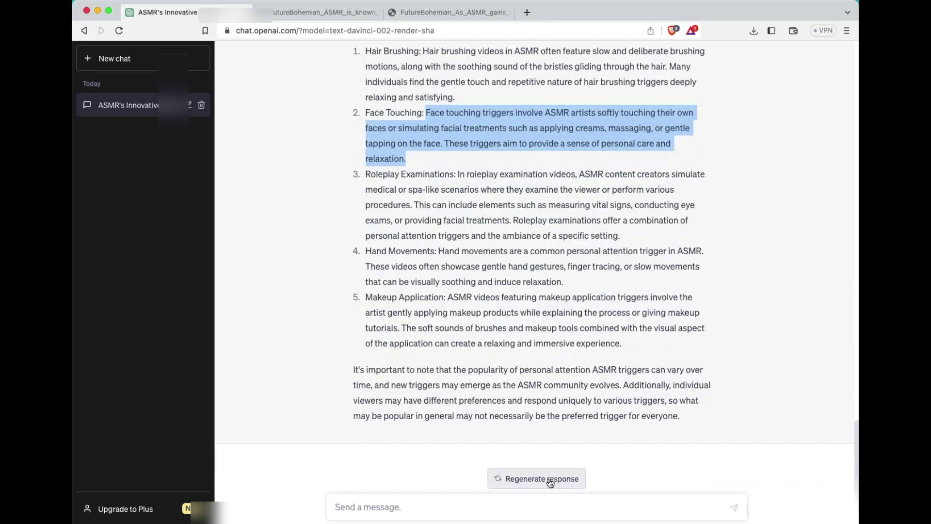
click(513, 507)
text(what is t)
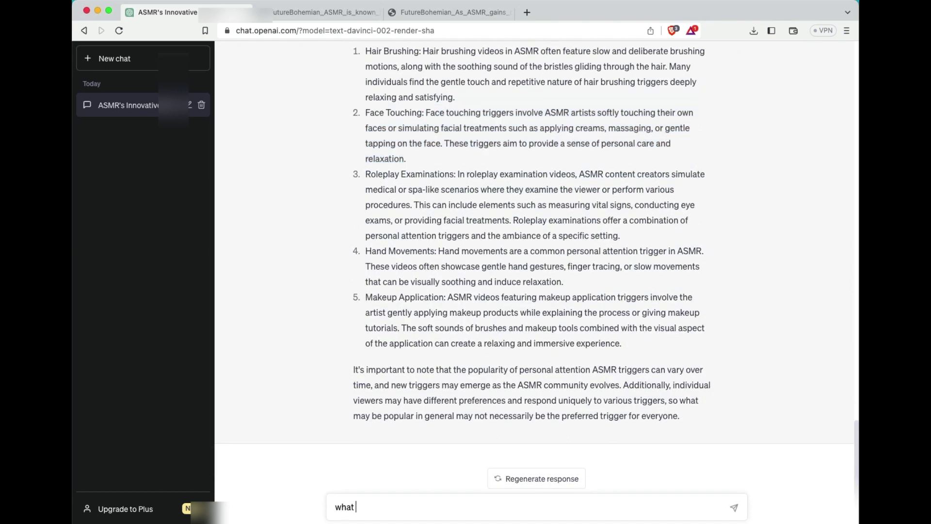
key(BackSpace)
key(BackSpace)
key(BackSpace)
key(BackSpace)
key(BackSpace)
text(What is the most popular ty)
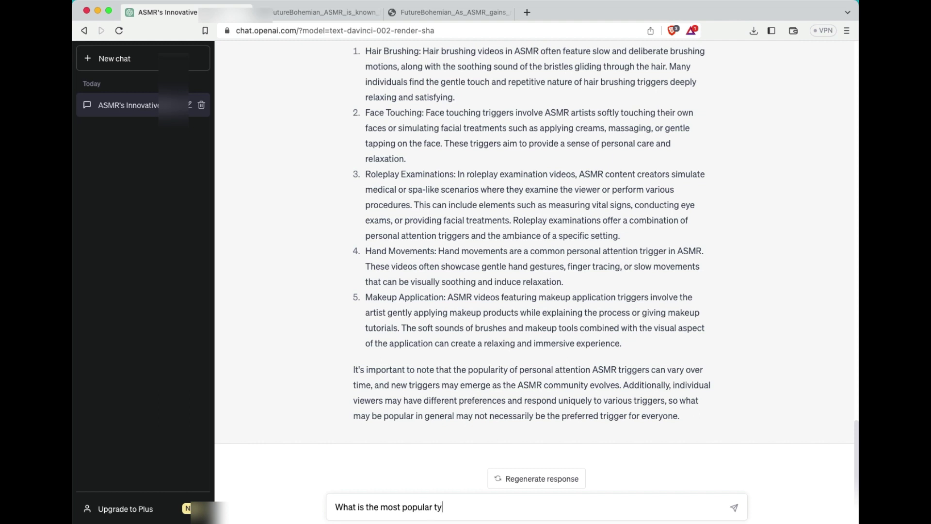
text(pe of Personal Attention ASMR)
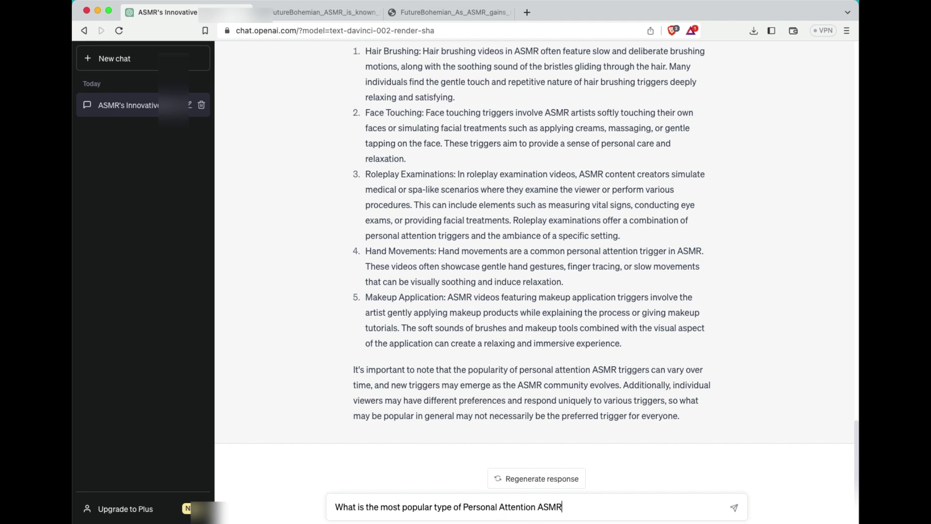
key(BackSpace)
key(BackSpace)
key(BackSpace)
key(BackSpace)
text(Face Touching ASMR on )
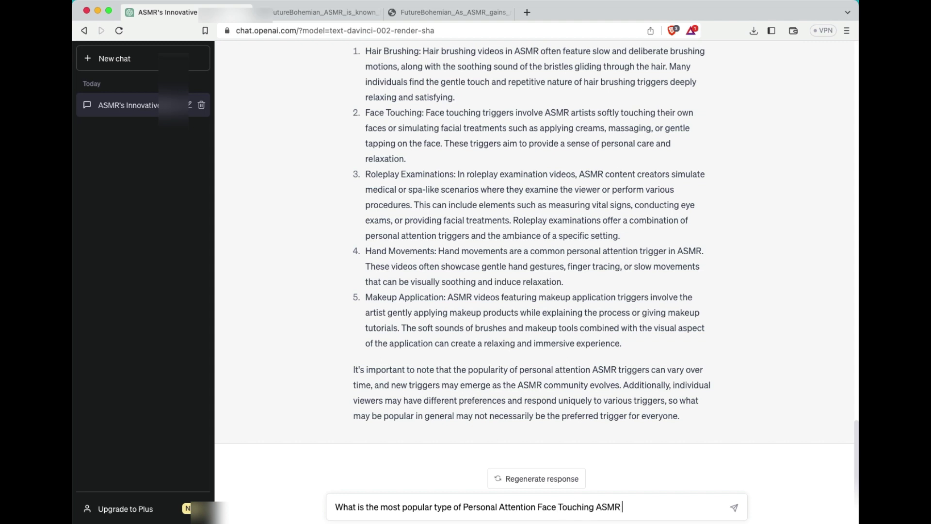
text(YouTub?)
text(?)
key(Return)
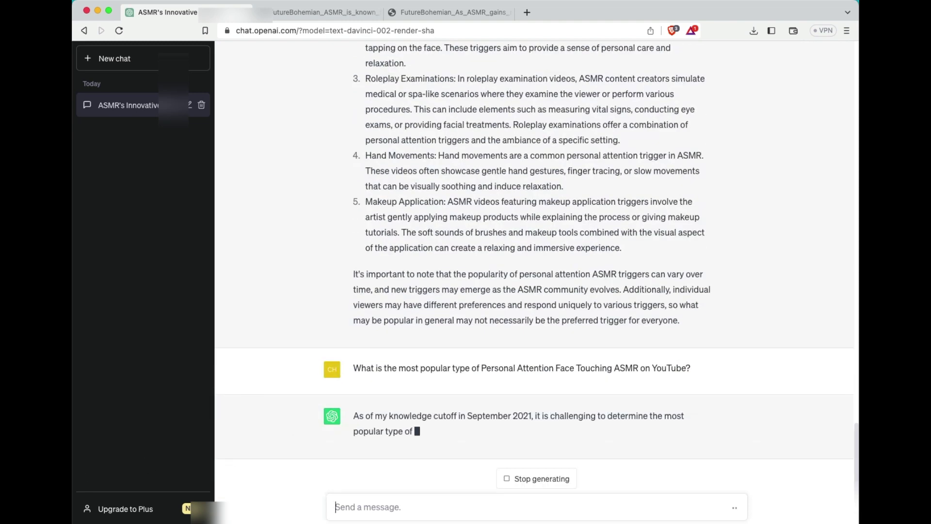
key(super+Tab)
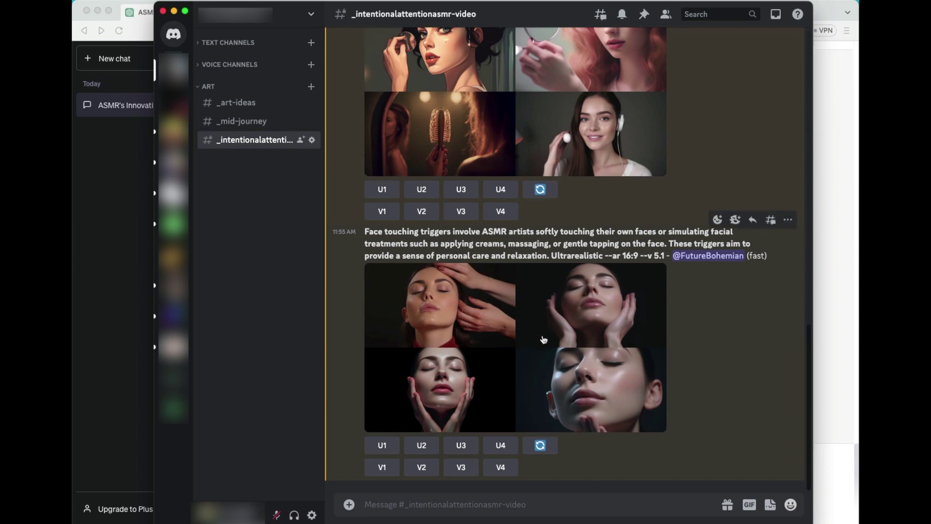
Step: Copy the link of the finished Personal Attention four-image grid in Discord
scroll(544, 340, up, 5)
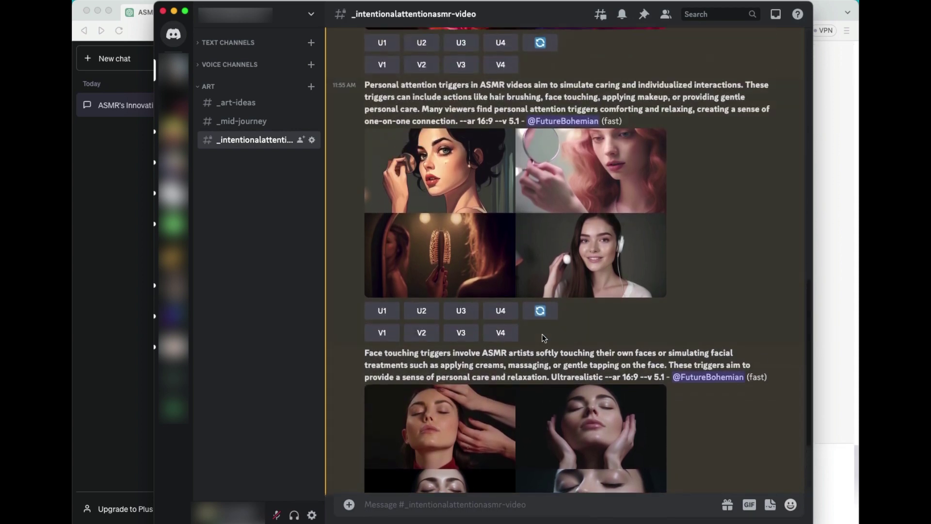
scroll(543, 338, up, 2)
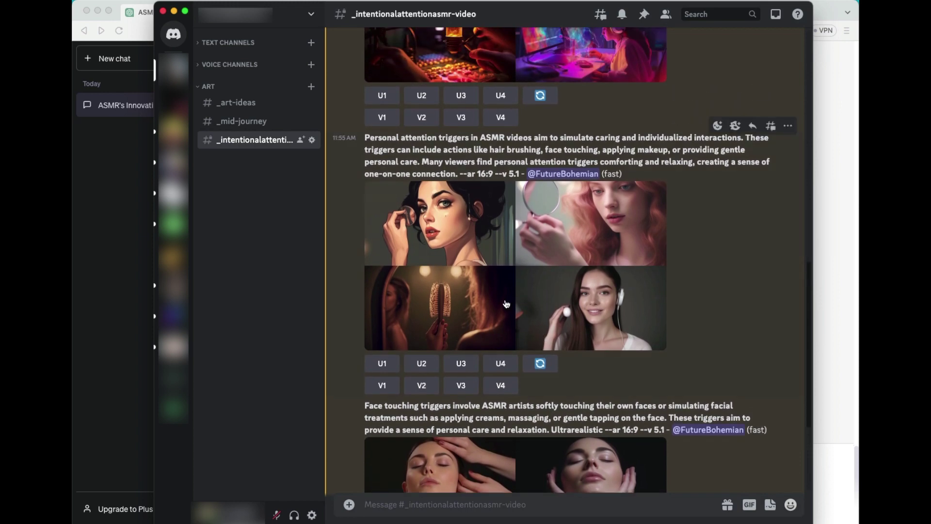
right_click(506, 301)
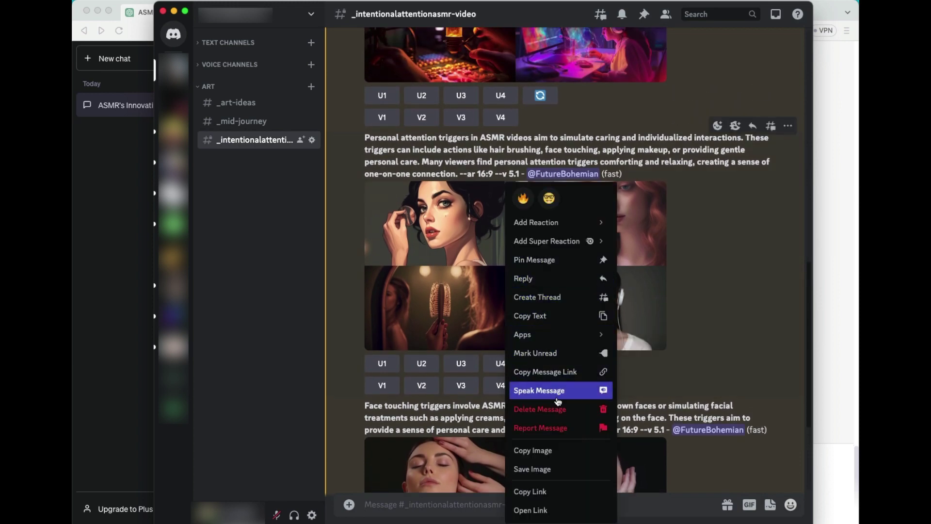
click(564, 499)
Step: View the Personal Attention grid at full size in Brave, then go back to the ChatGPT tab
click(835, 269)
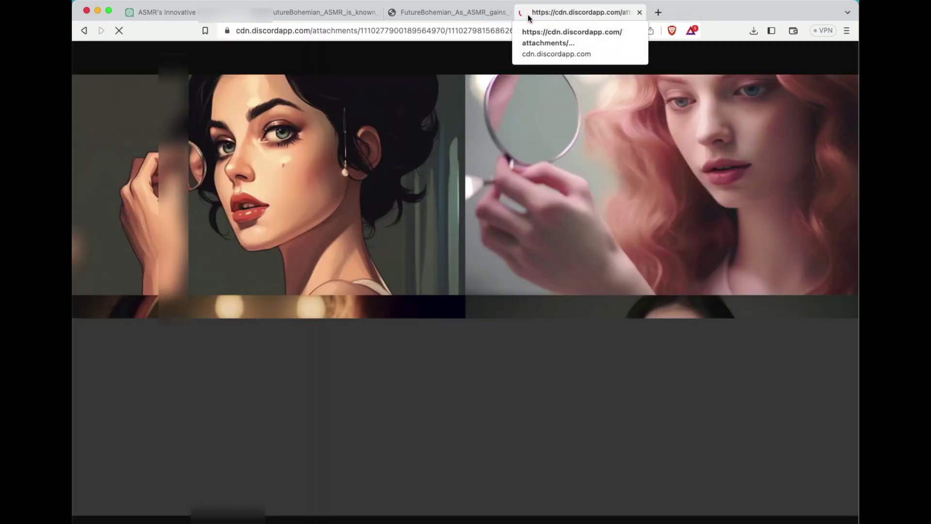
click(308, 189)
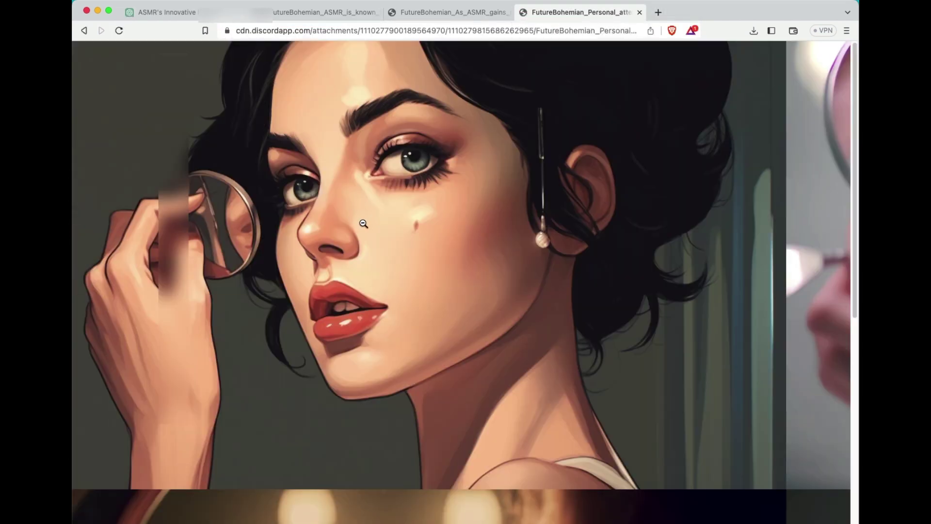
scroll(363, 223, down, 8)
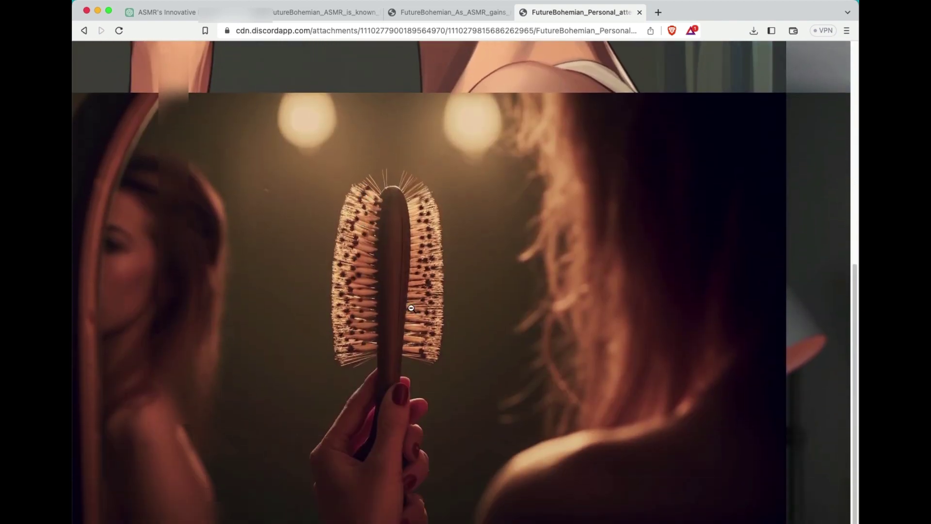
scroll(461, 281, right, 10)
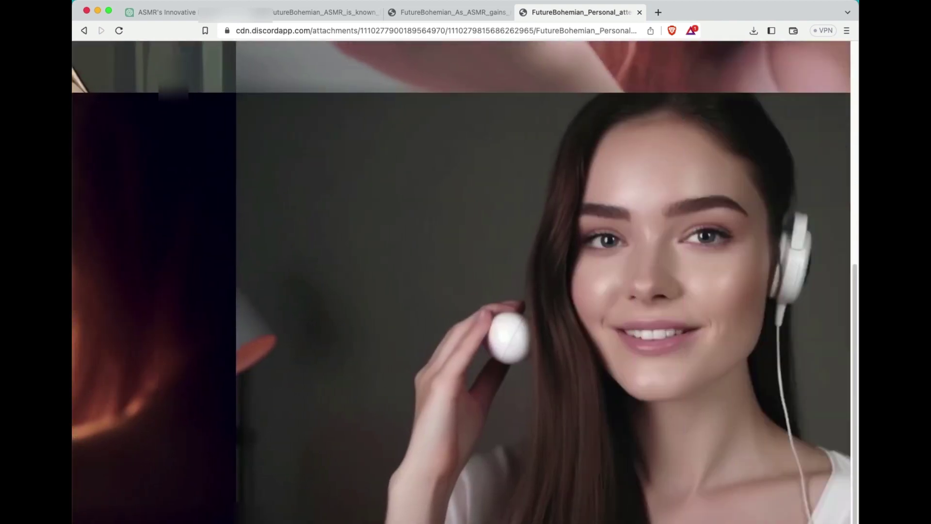
scroll(599, 365, up, 8)
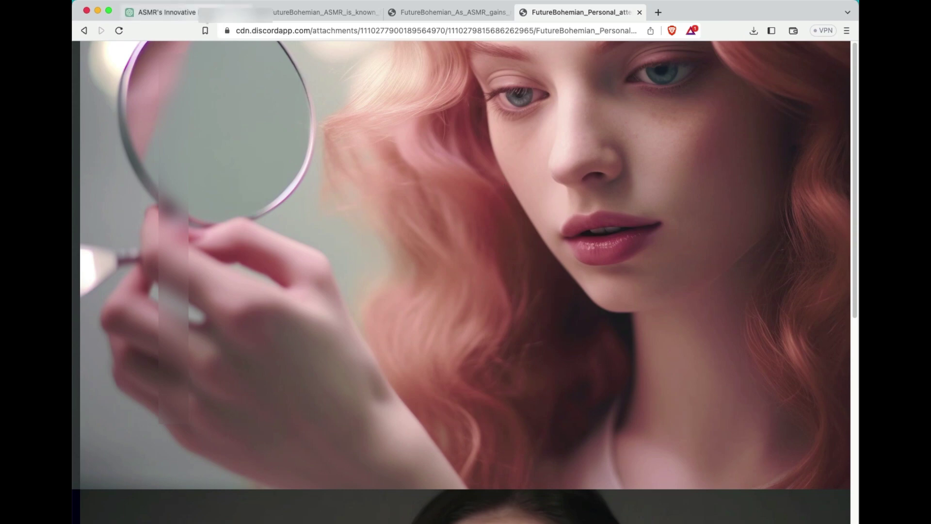
click(165, 12)
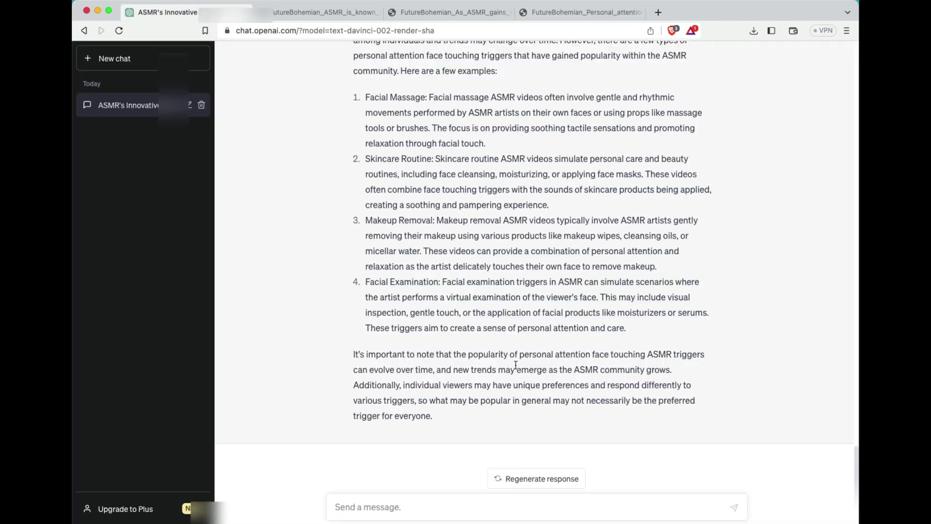
Step: Select the Facial Examination description in item 4 of the reply and switch to Discord
scroll(482, 252, up, 2)
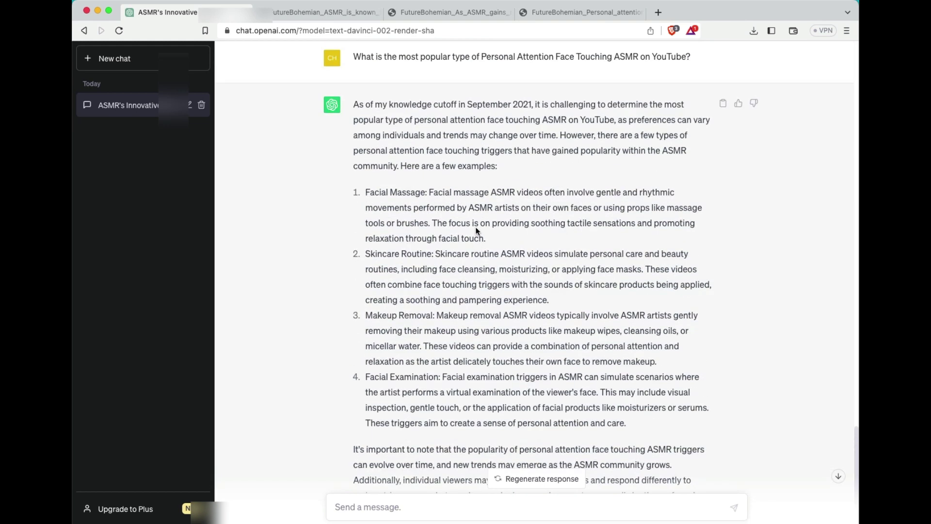
scroll(468, 174, down, 2)
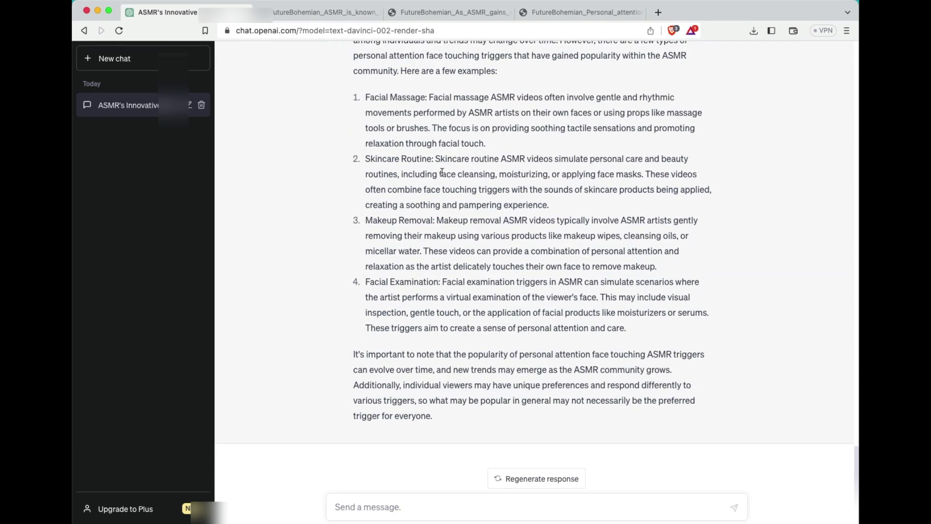
drag(444, 284, 624, 330)
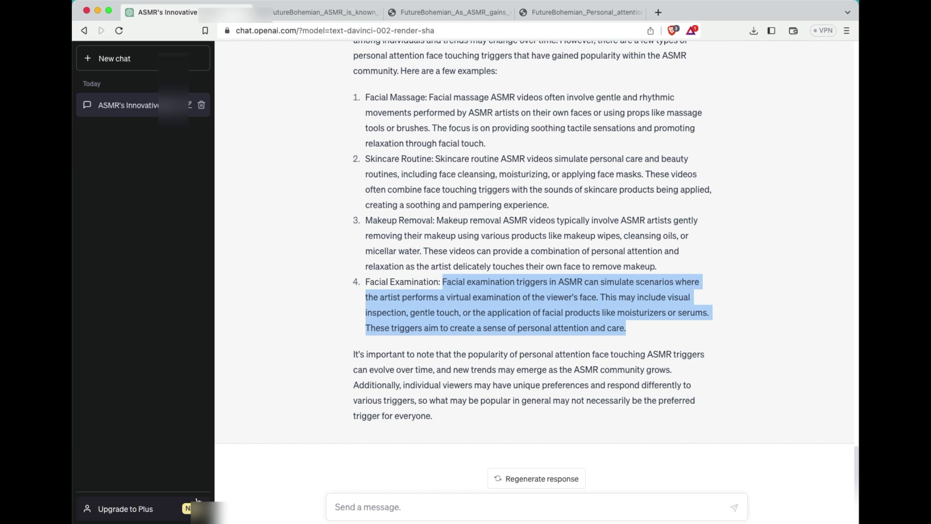
key(super+Tab)
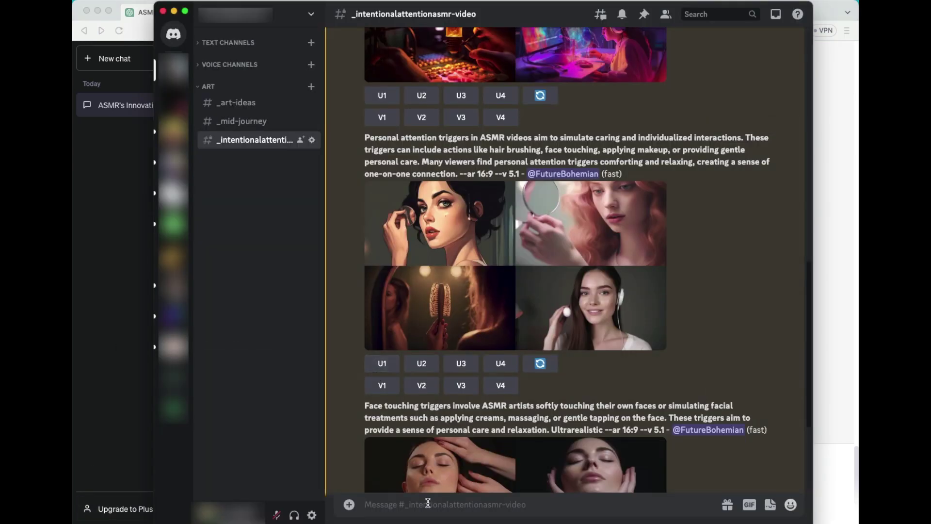
Step: Send a Midjourney /imagine of the Facial Examination description with --v 5.1 --ar 16:9, then return to ChatGPT
text(/imag)
key(Tab)
key(super+v)
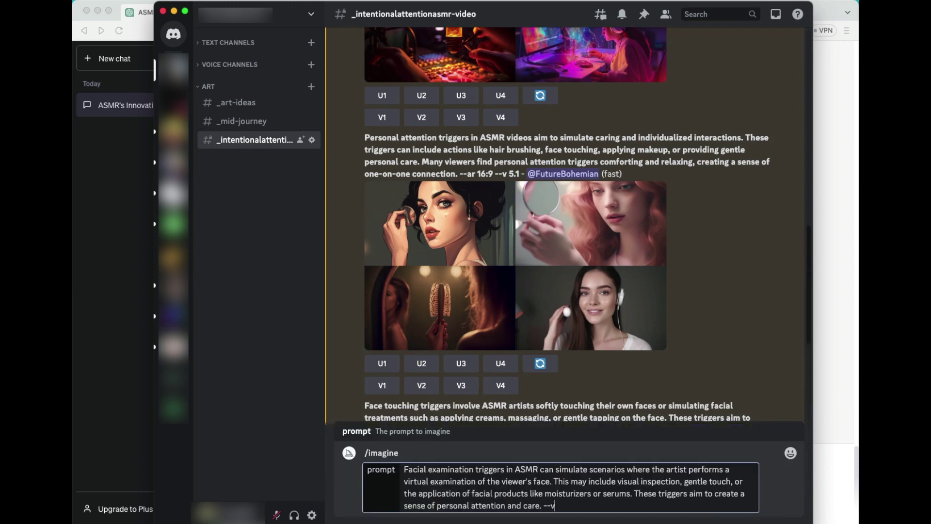
text(.1 --ar 16:9)
key(Return)
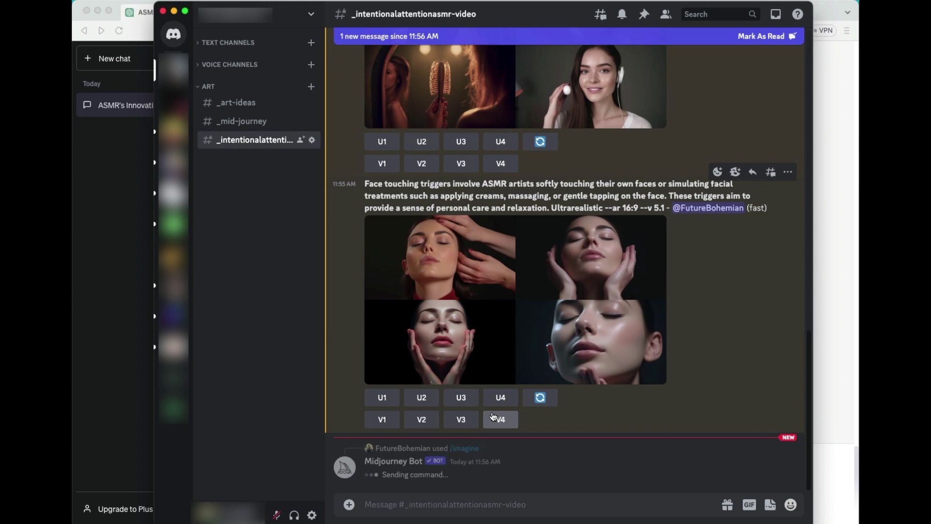
click(839, 408)
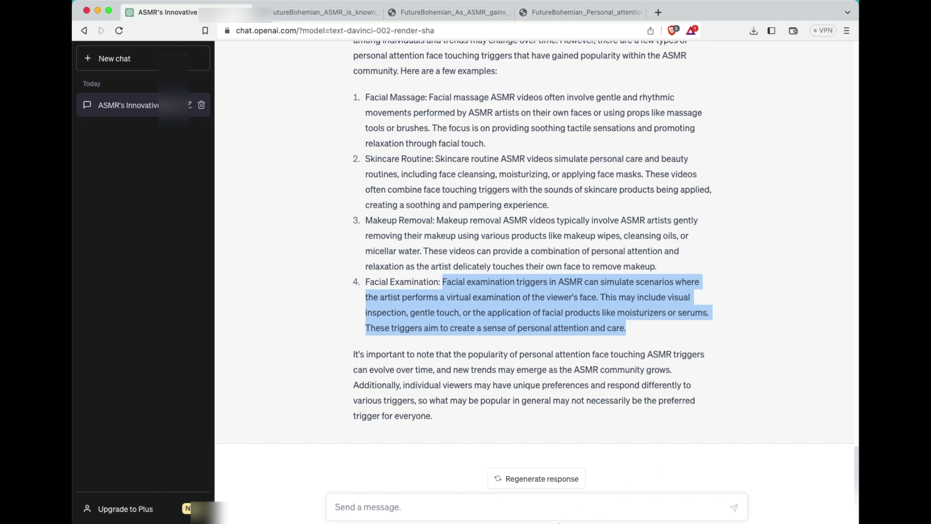
Step: Ask ChatGPT 'What is the most popular Personal Attention Face Touching Facial Exam ASMR trigger on YouTube?'
click(558, 510)
text(What is the )
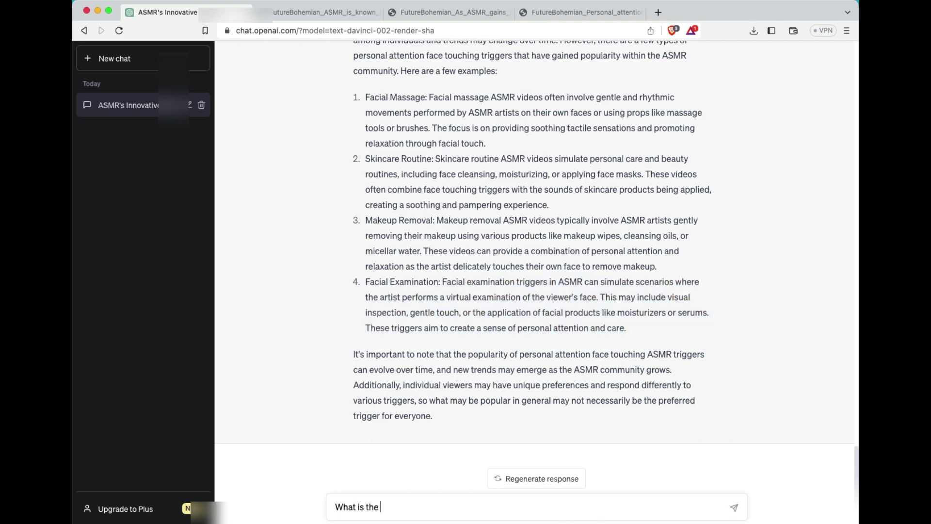
text(most popular Personal)
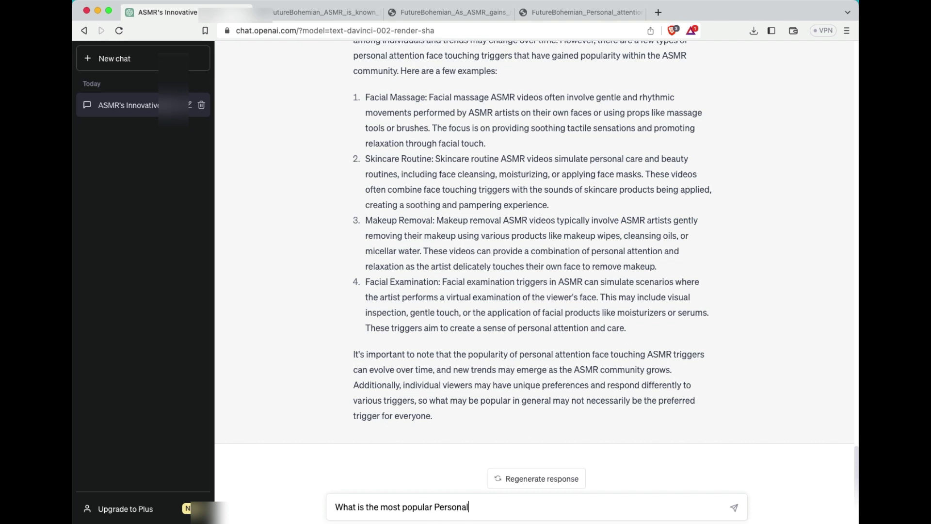
text( Attention Face)
key(BackSpace)
key(BackSpace)
key(BackSpace)
key(BackSpace)
text(FA)
key(BackSpace)
text(ace Touching )
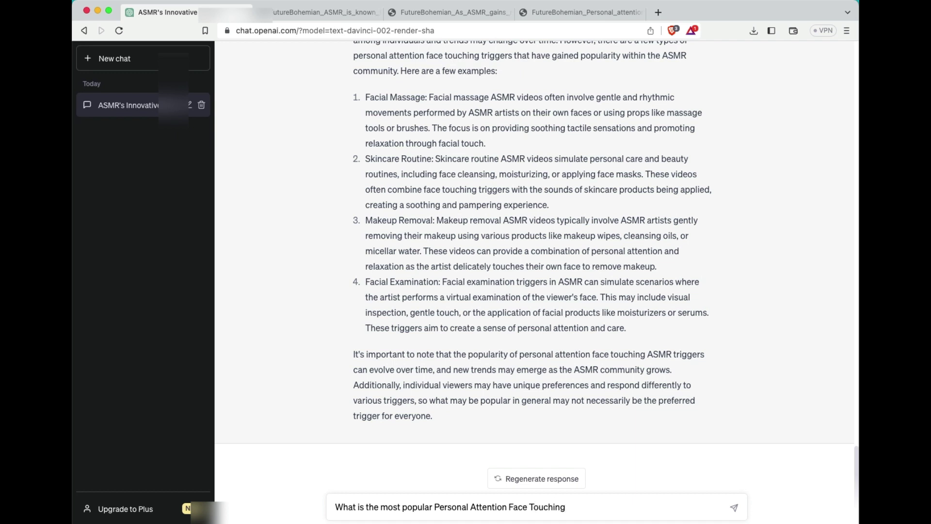
text(Facial Exam ASMR trig)
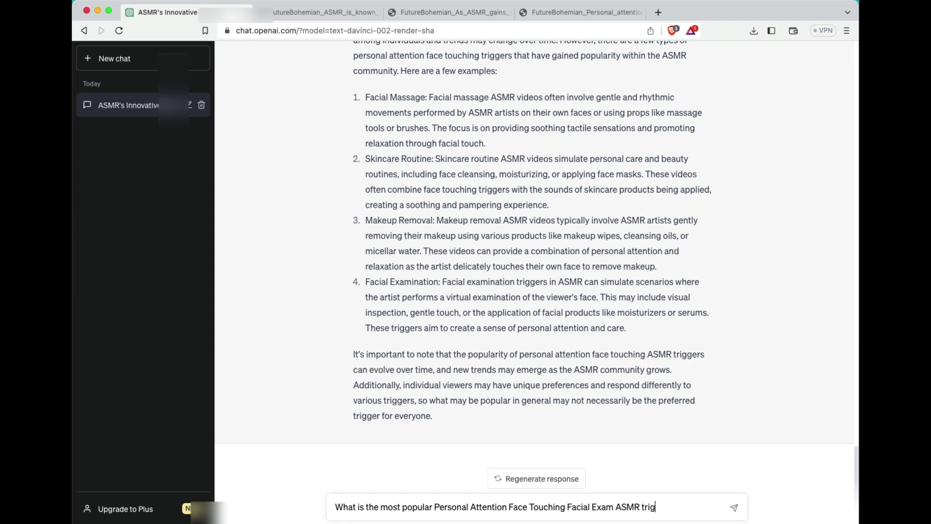
text(ger on YouTube?)
key(Return)
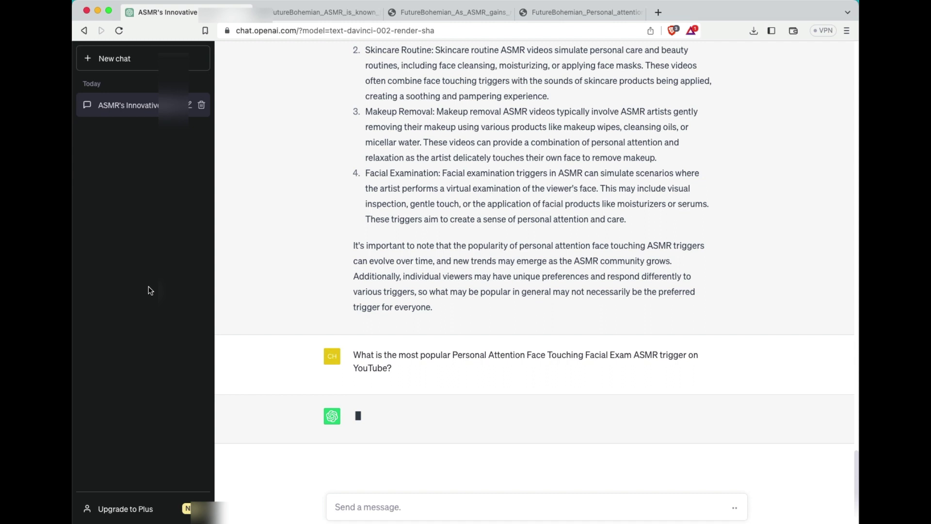
key(super+Tab)
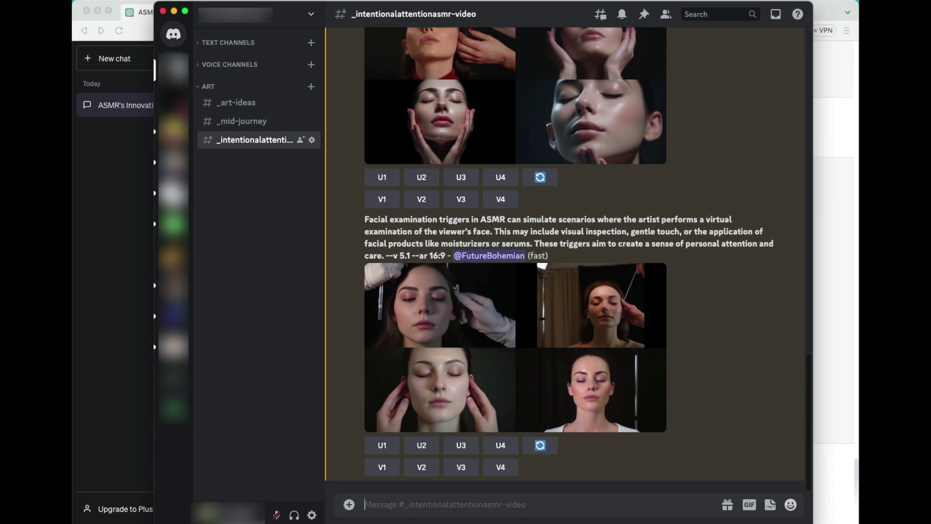
Step: Preview the finished facial-examination grid in Discord and glance at ChatGPT's answer
click(547, 364)
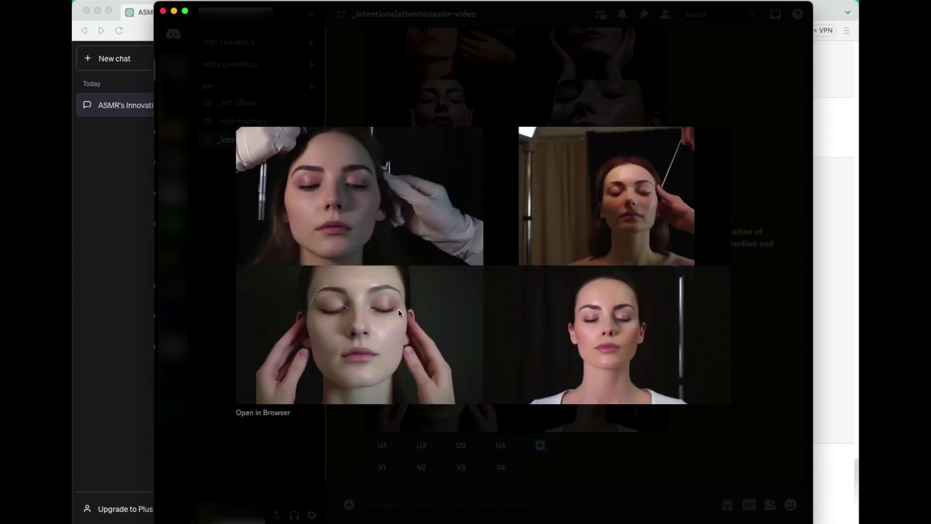
click(759, 336)
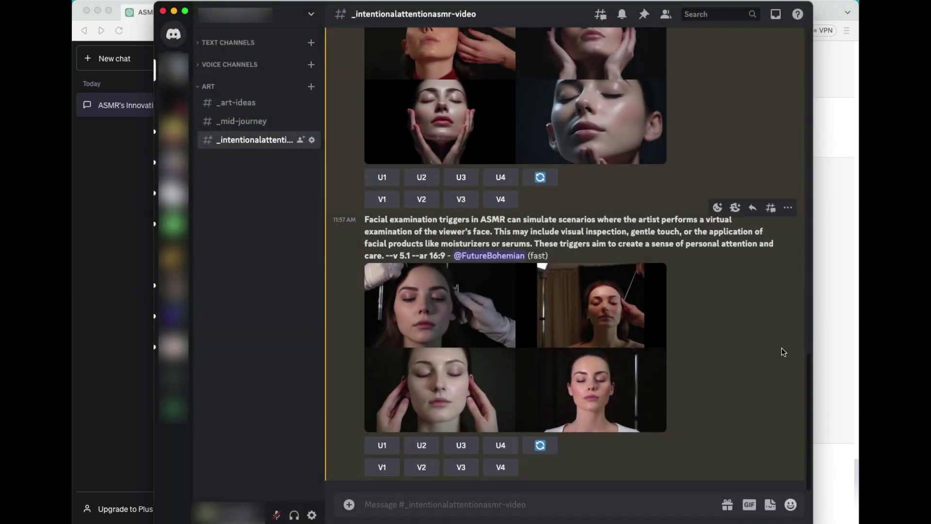
click(835, 354)
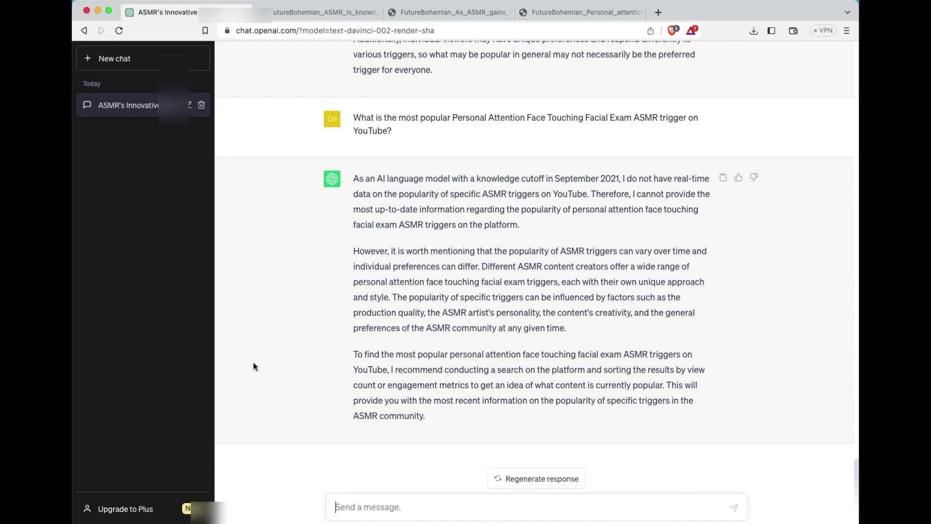
key(super+Tab)
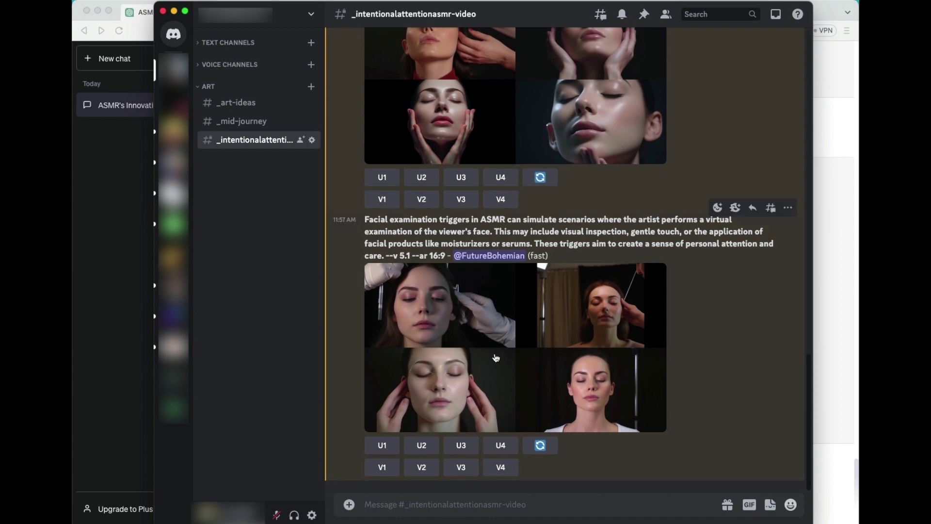
Step: Copy the facial-examination grid's image link and start a new browser tab
right_click(476, 340)
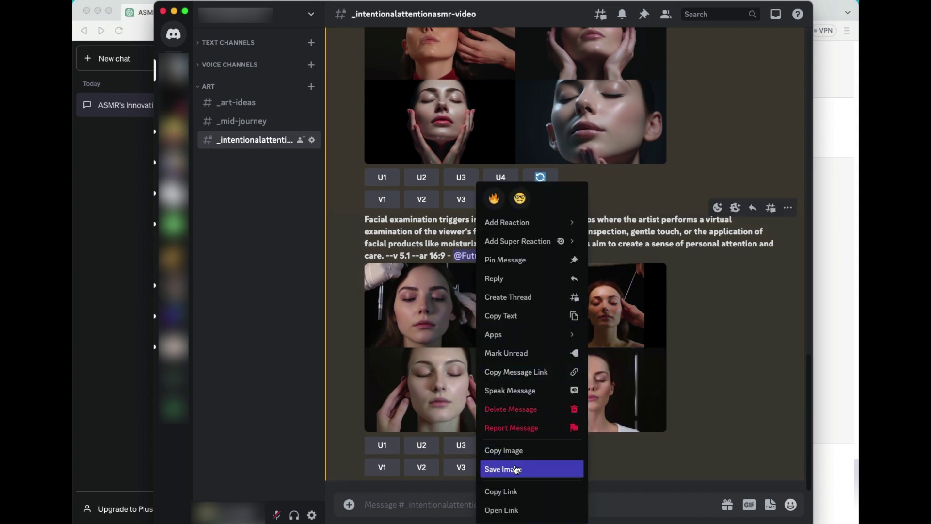
click(513, 492)
click(837, 316)
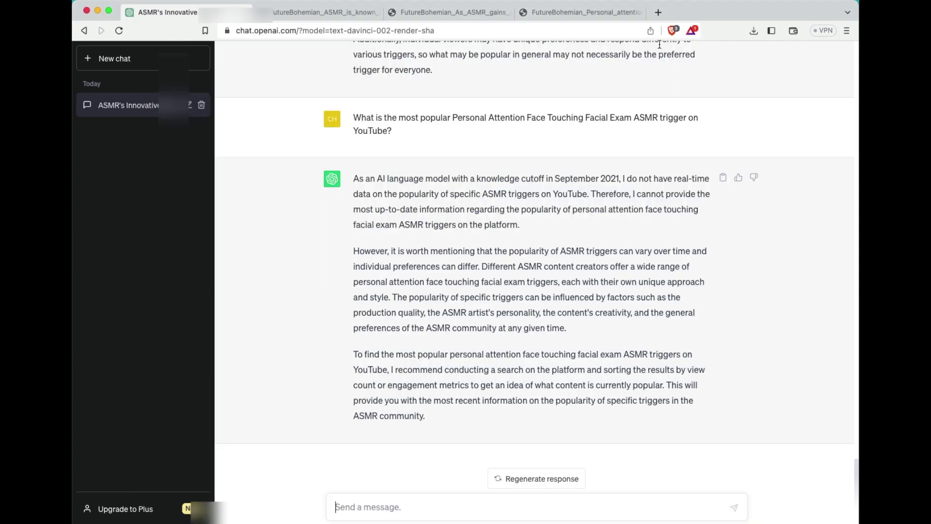
click(659, 12)
Step: Load the copied facial-examination grid link and zoom it to full size
key(super+v)
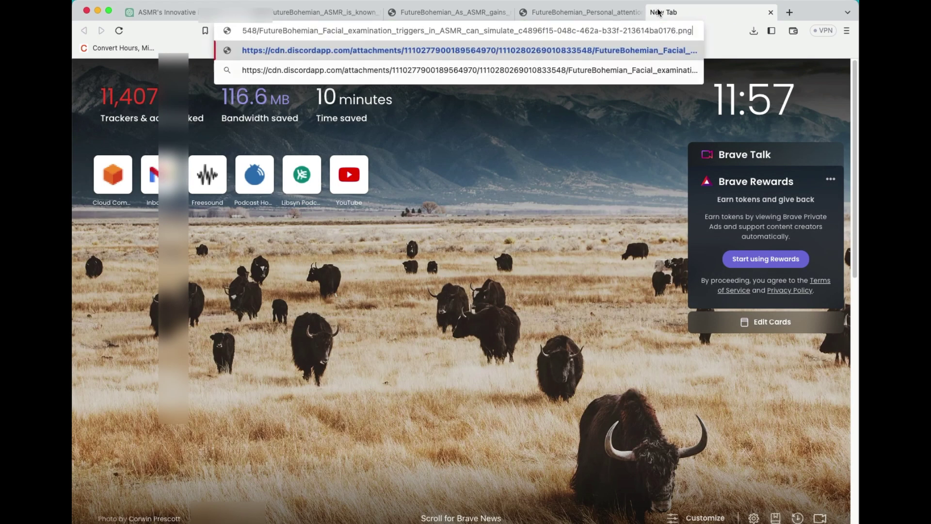
key(Return)
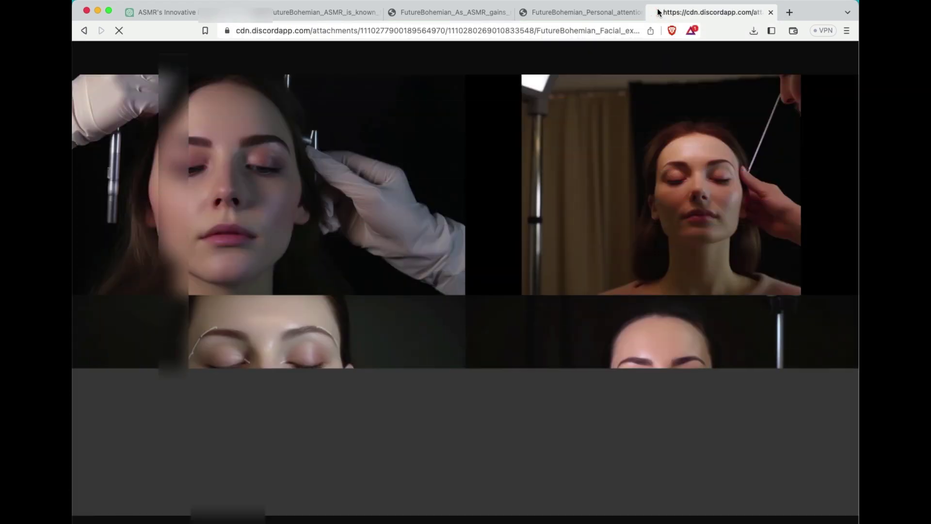
click(470, 189)
scroll(536, 316, down, 5)
scroll(472, 439, down, 5)
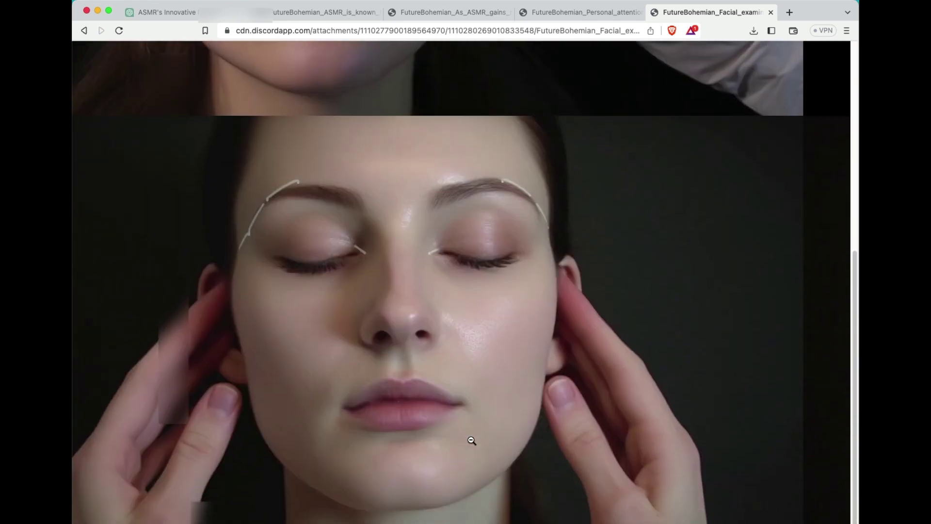
scroll(472, 440, down, 1)
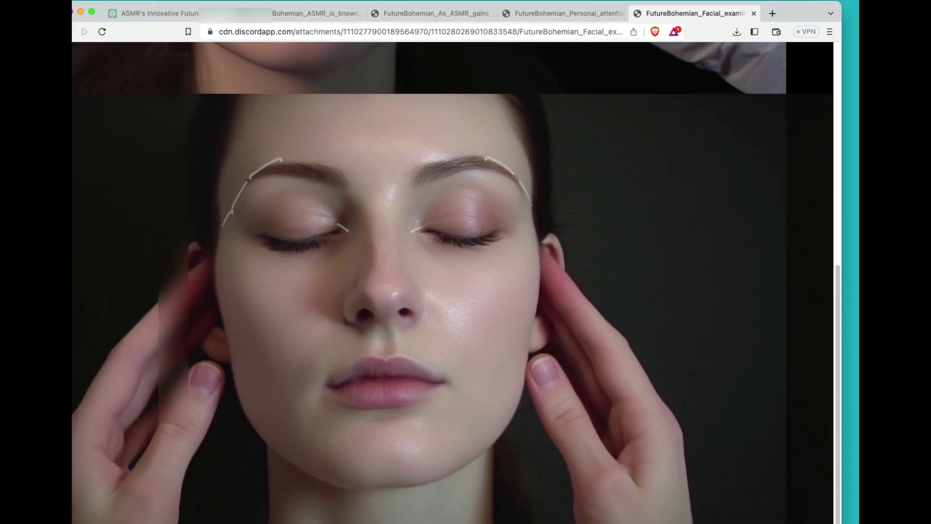
Step: Look across all four portraits, then return to the Personal_attention image tab
scroll(418, 283, right, 3)
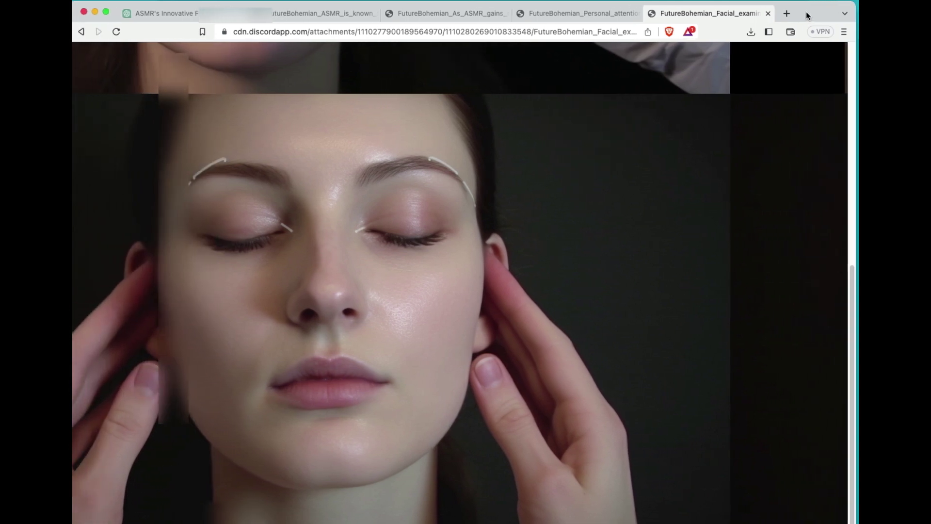
scroll(618, 404, right, 10)
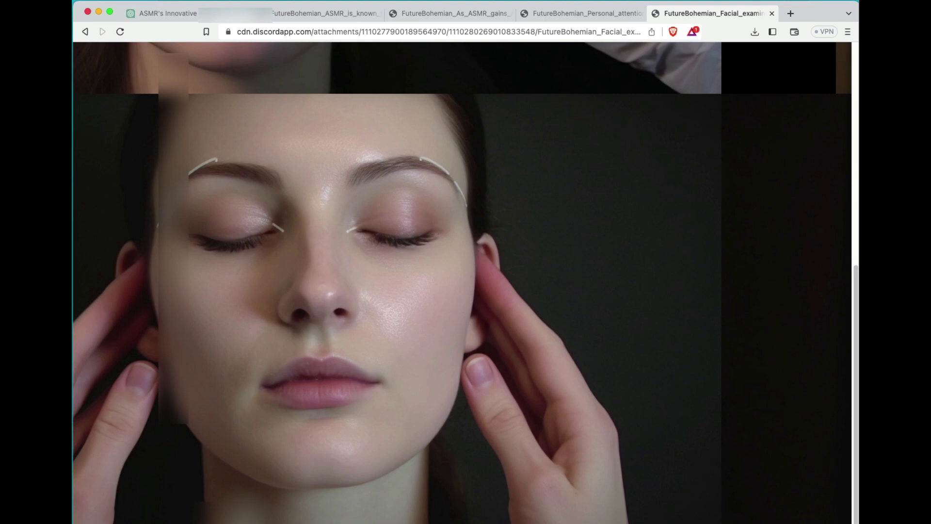
scroll(618, 404, up, 8)
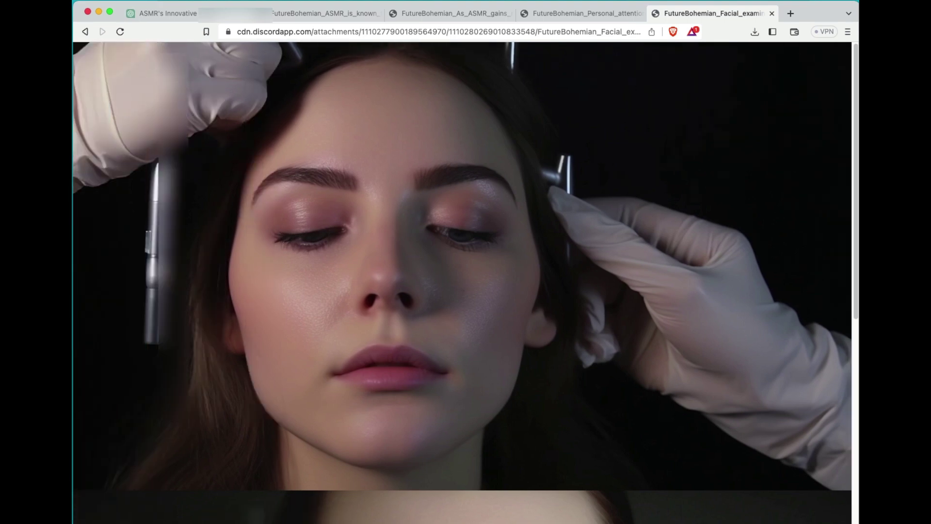
scroll(331, 341, down, 8)
scroll(332, 342, down, 7)
scroll(331, 342, up, 5)
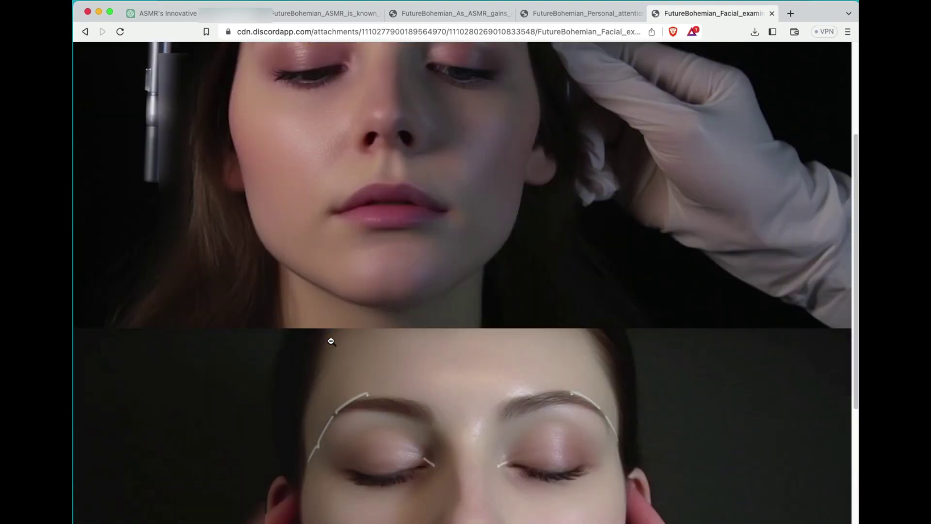
scroll(332, 342, up, 2)
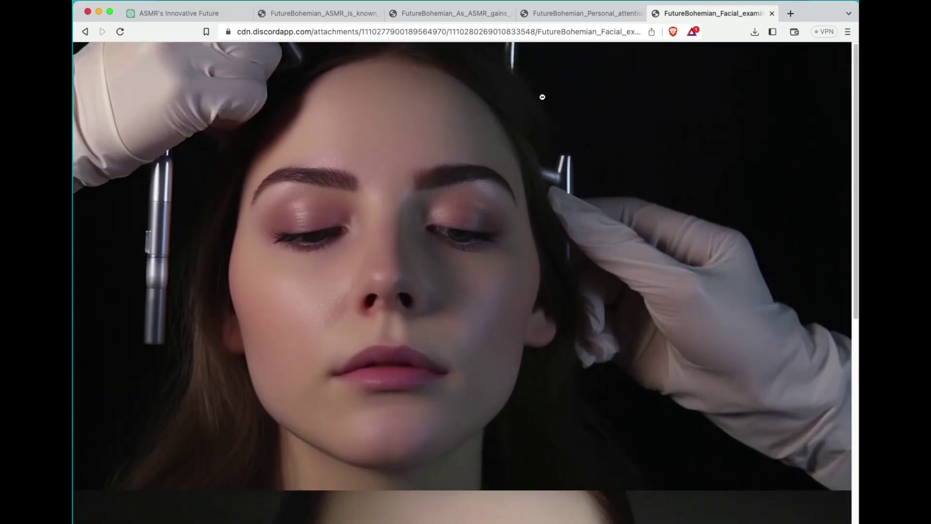
click(580, 13)
Step: Return to the _intentionalattentionasmr-video channel showing the finished Facial Examination grid
scroll(461, 280, down, 9)
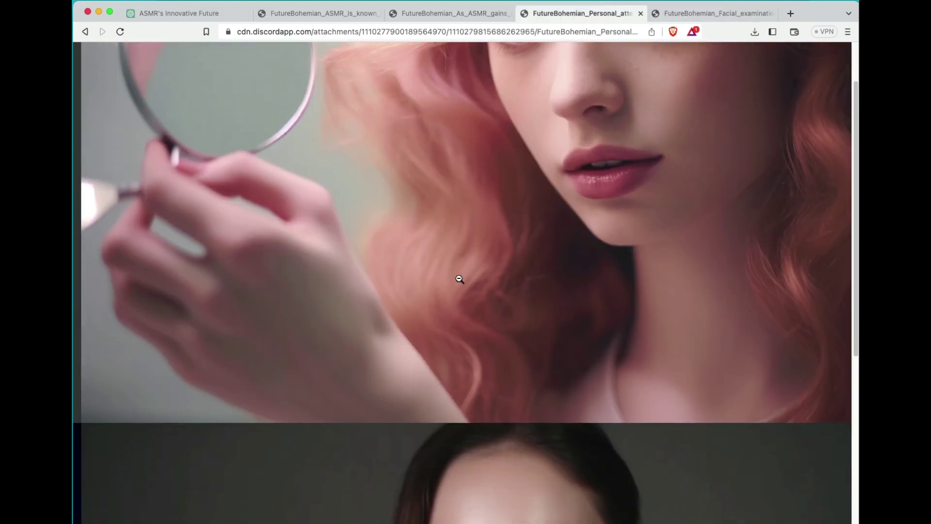
key(super+Tab)
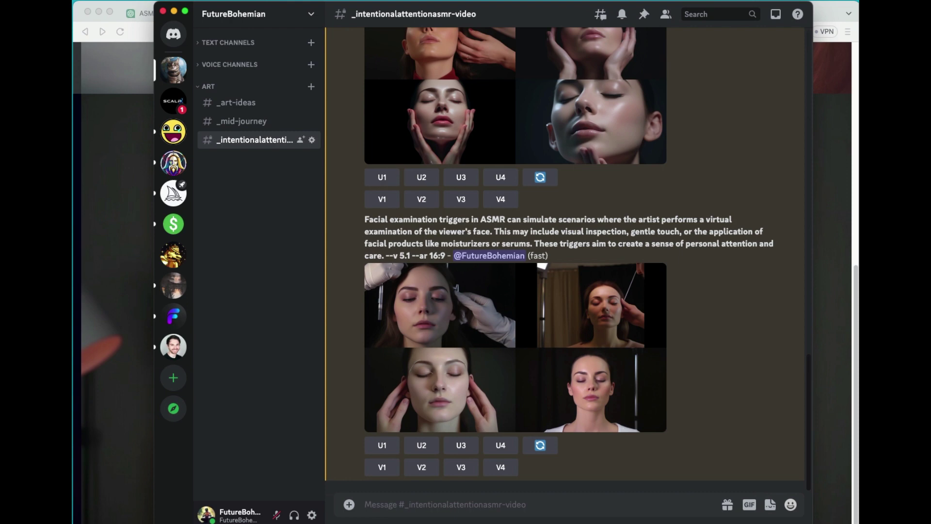